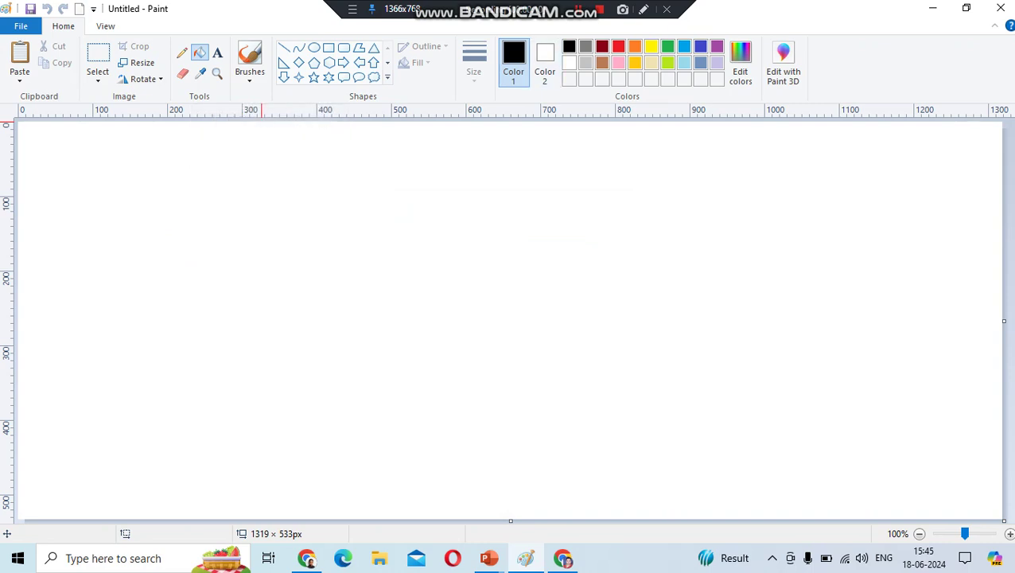
- Fill the whole canvas with indigo, then darken it with a custom dark blue of red 33, green 39, blue 122
click(700, 46)
click(562, 221)
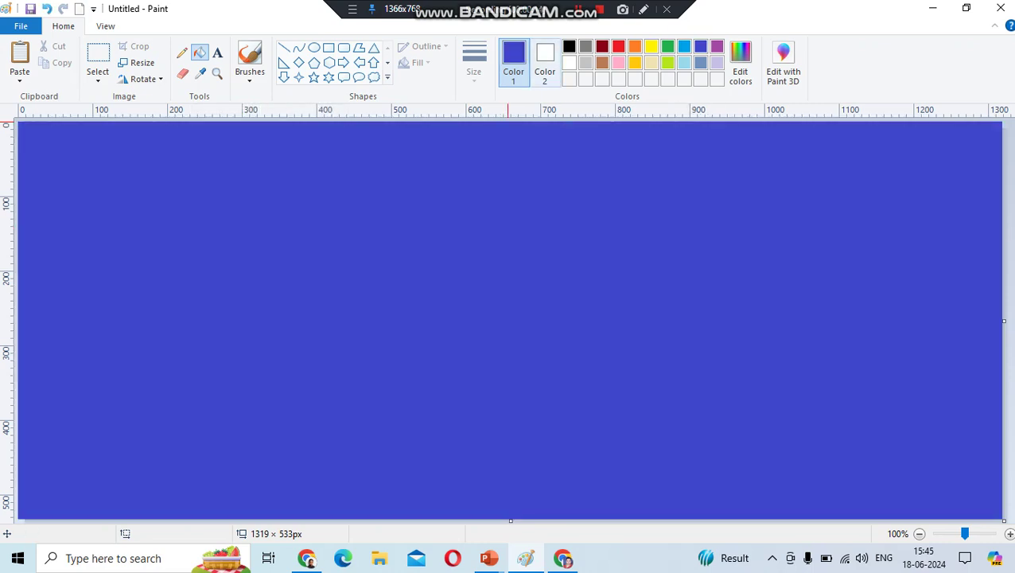
click(740, 62)
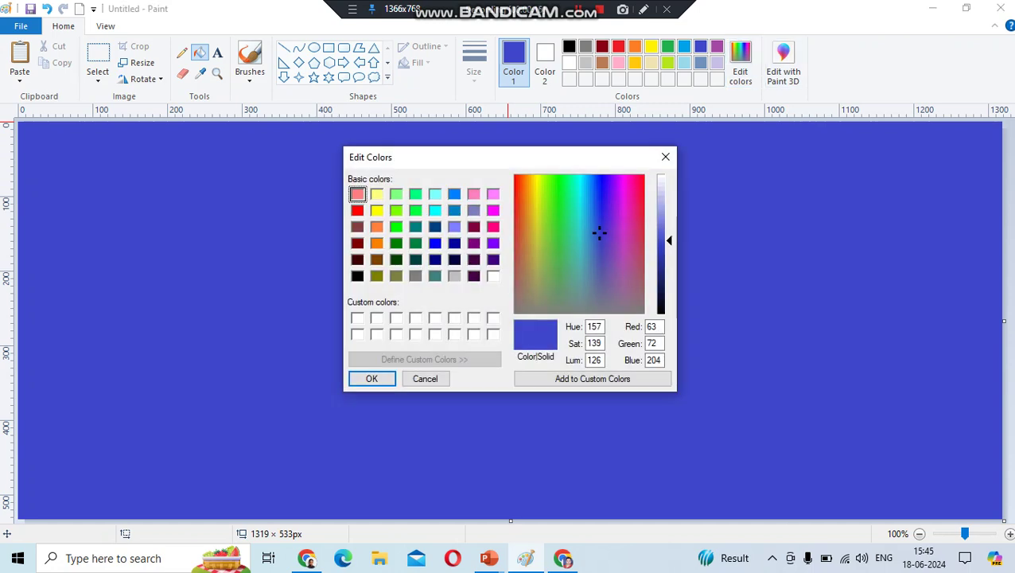
drag(669, 241, 669, 272)
key(alt+a)
key(Tab)
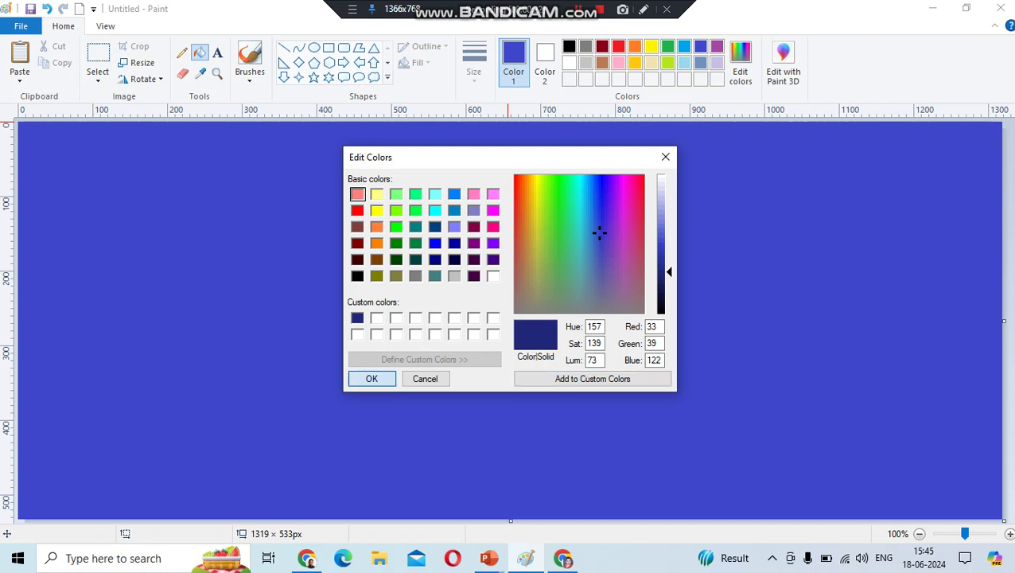
key(Return)
click(386, 382)
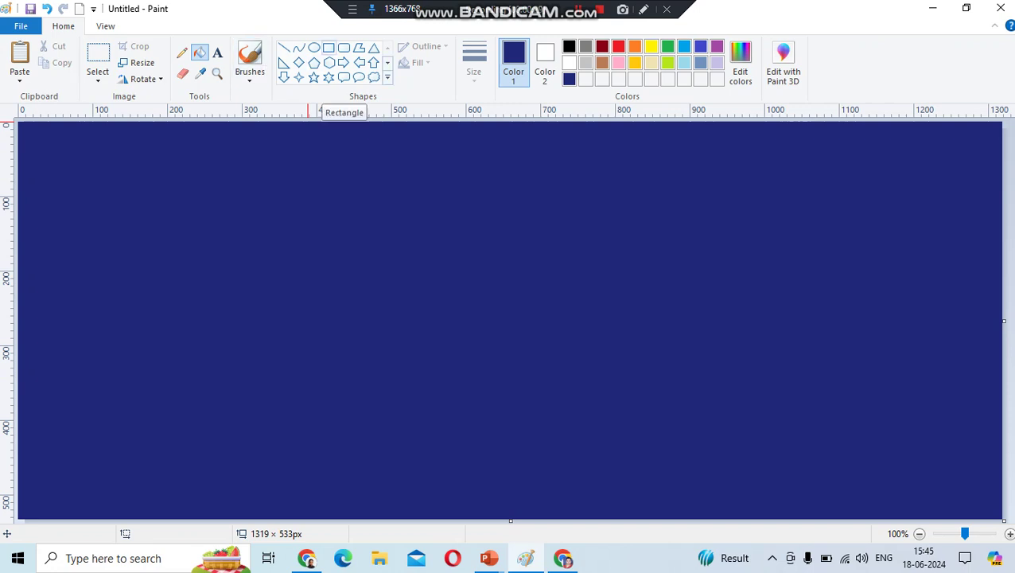
- Draw a tall, narrow light grey filled rectangle as a pillar standing on the canvas's bottom edge near its left side
click(328, 47)
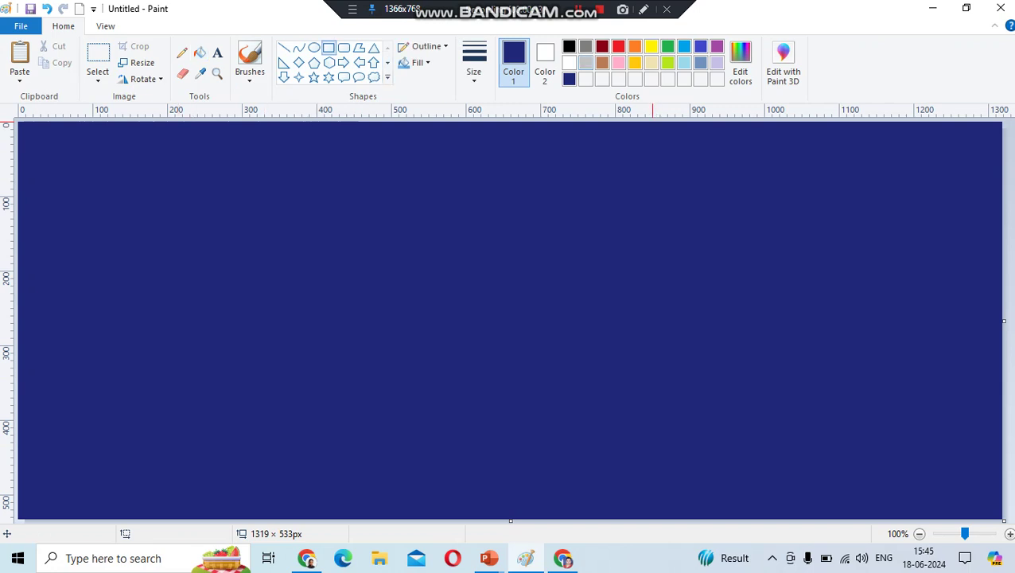
click(586, 63)
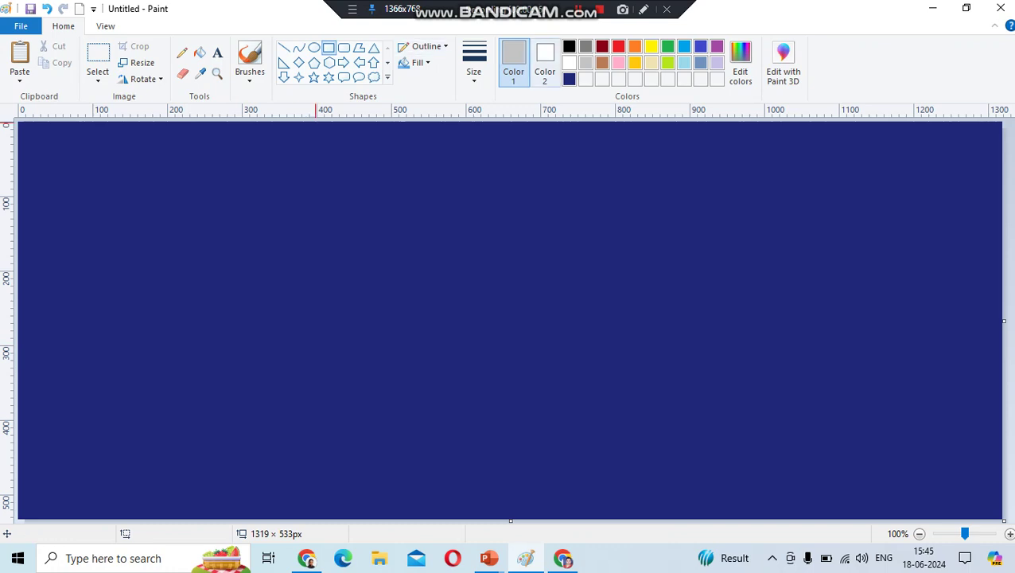
click(545, 62)
click(585, 63)
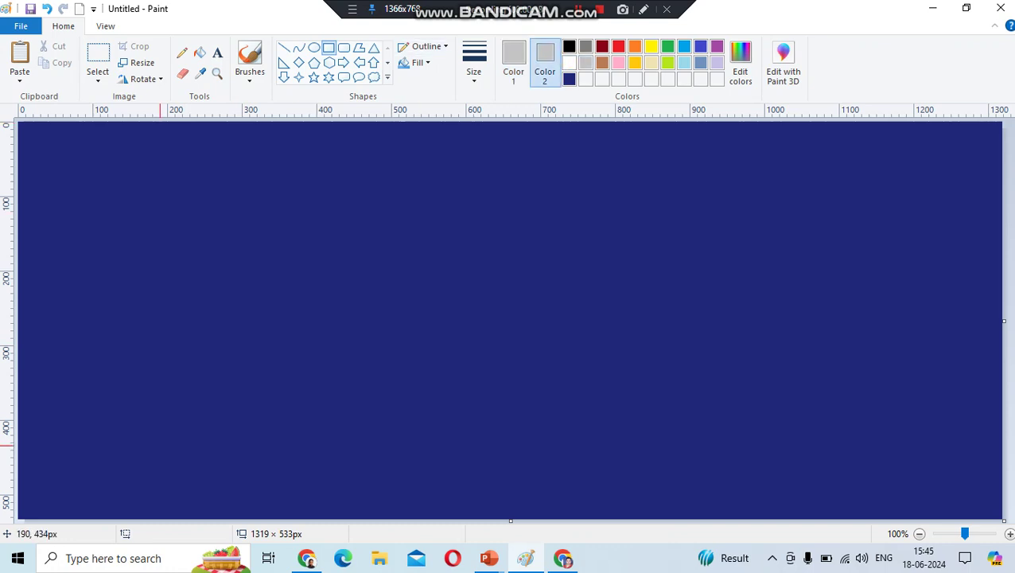
mouse_move(43, 399)
mouse_down()
mouse_move(70, 521)
mouse_move(62, 482)
mouse_move(62, 490)
mouse_move(83, 487)
mouse_move(85, 499)
mouse_up()
click(97, 485)
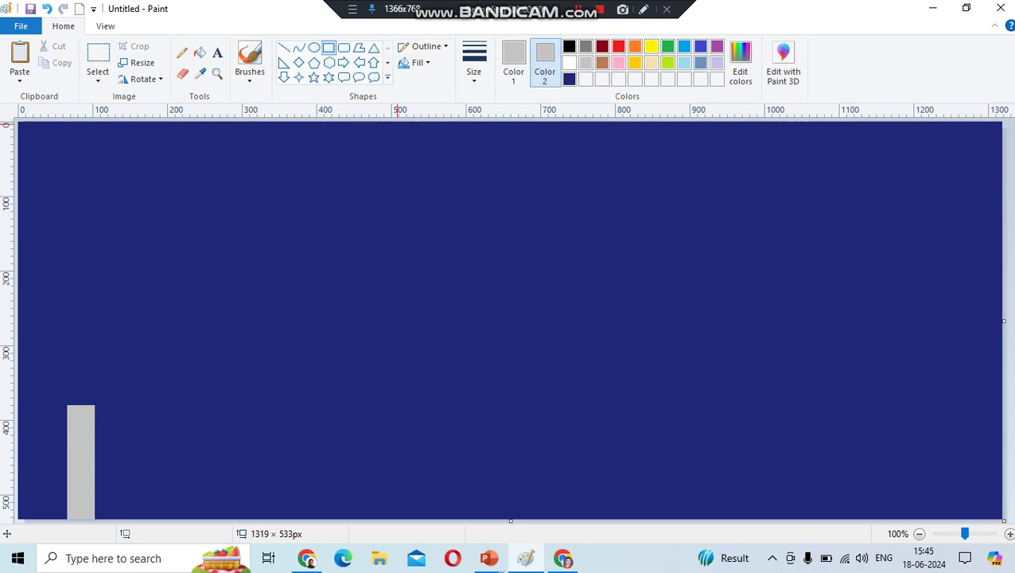
- Draw a yellow filled oval with both colours set to yellow, shrink it and centre it on top of the grey pillar
click(513, 63)
click(651, 46)
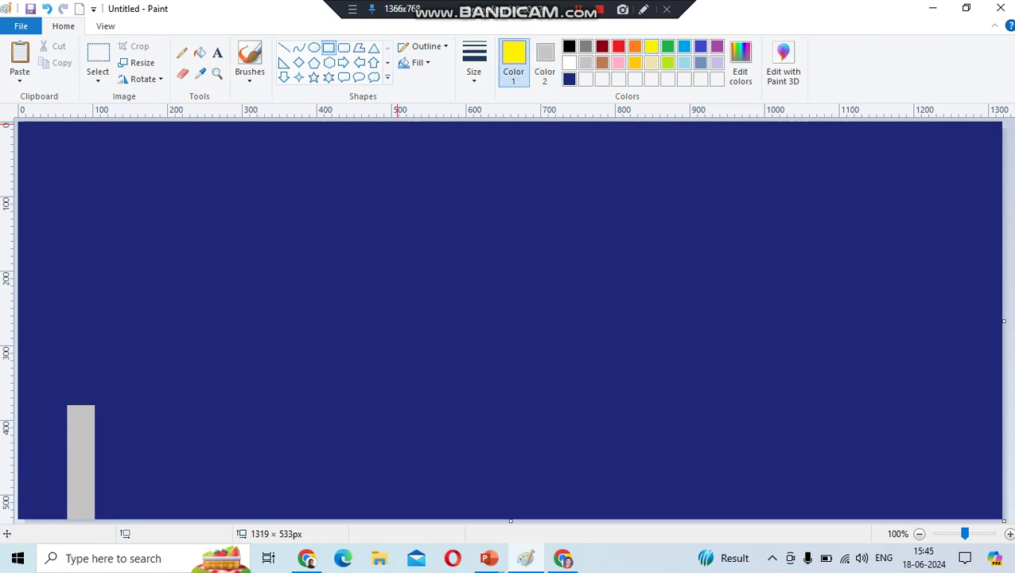
click(545, 64)
click(651, 46)
drag(56, 380, 107, 427)
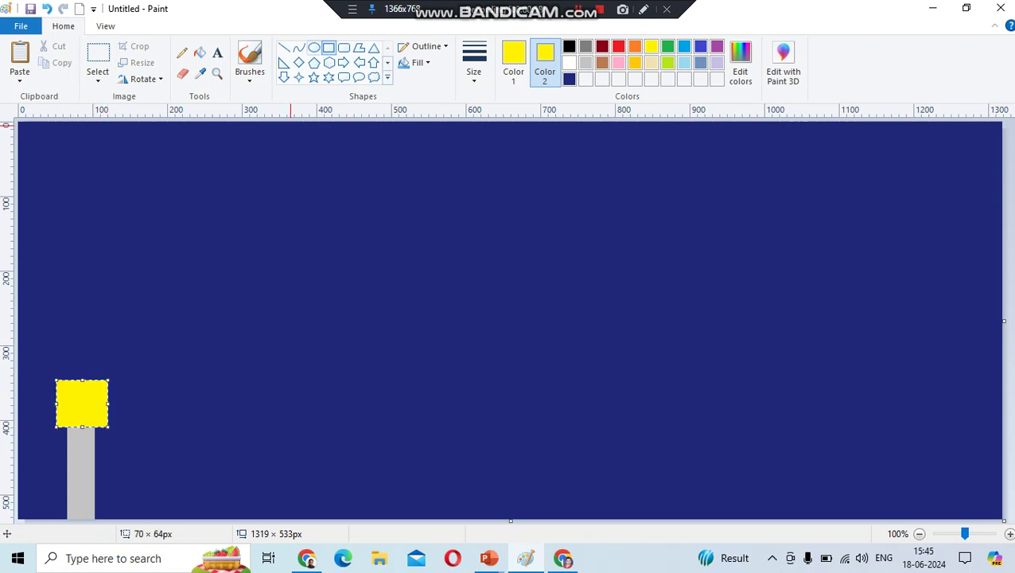
click(313, 47)
key(ctrl+z)
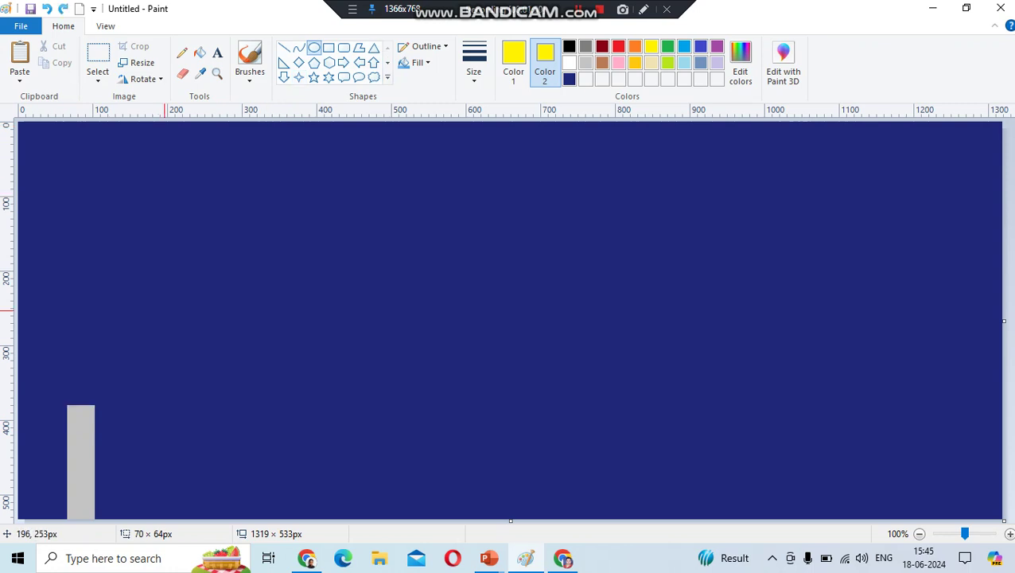
drag(56, 381, 104, 439)
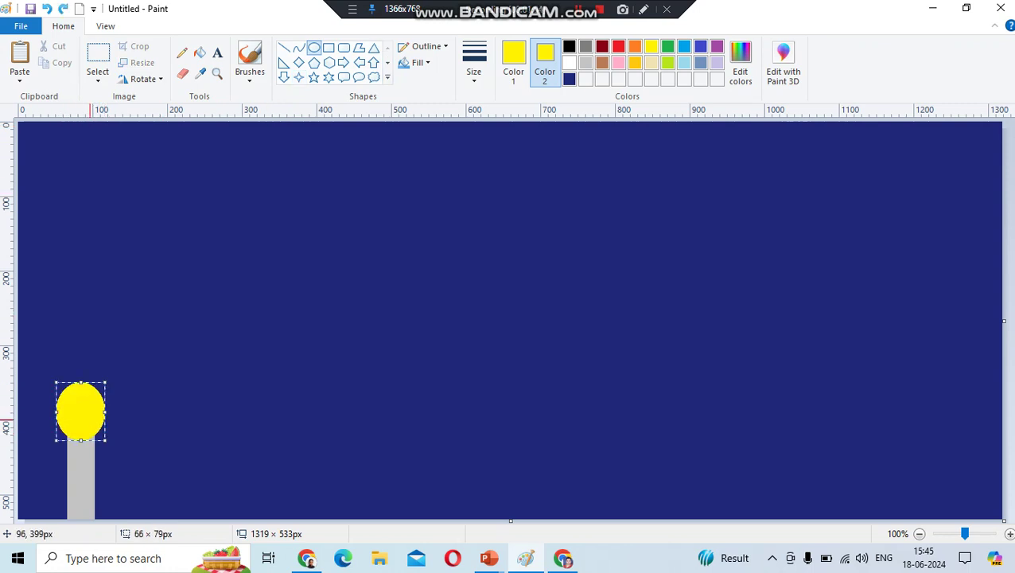
drag(103, 381, 93, 392)
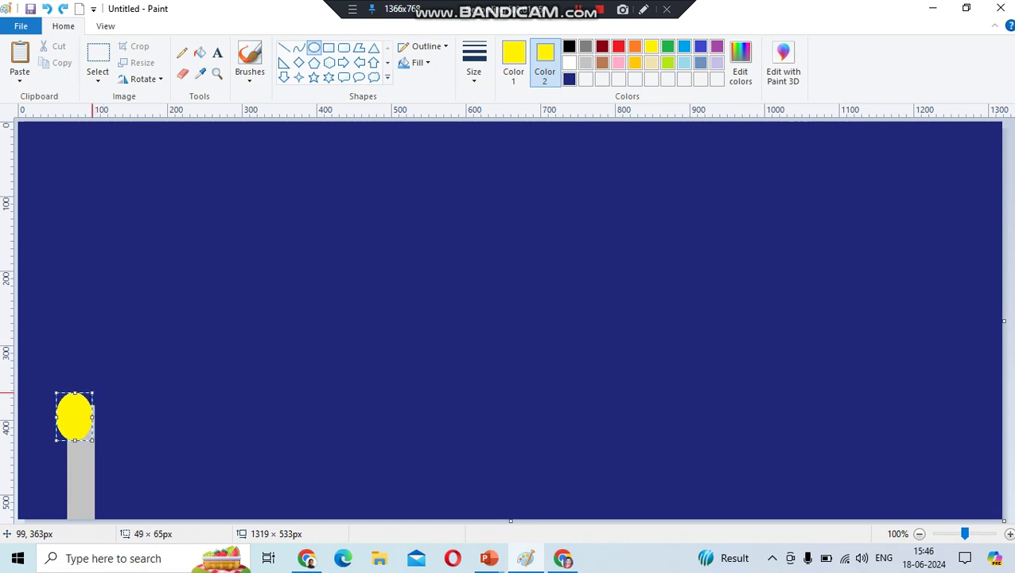
drag(68, 430, 81, 390)
click(192, 400)
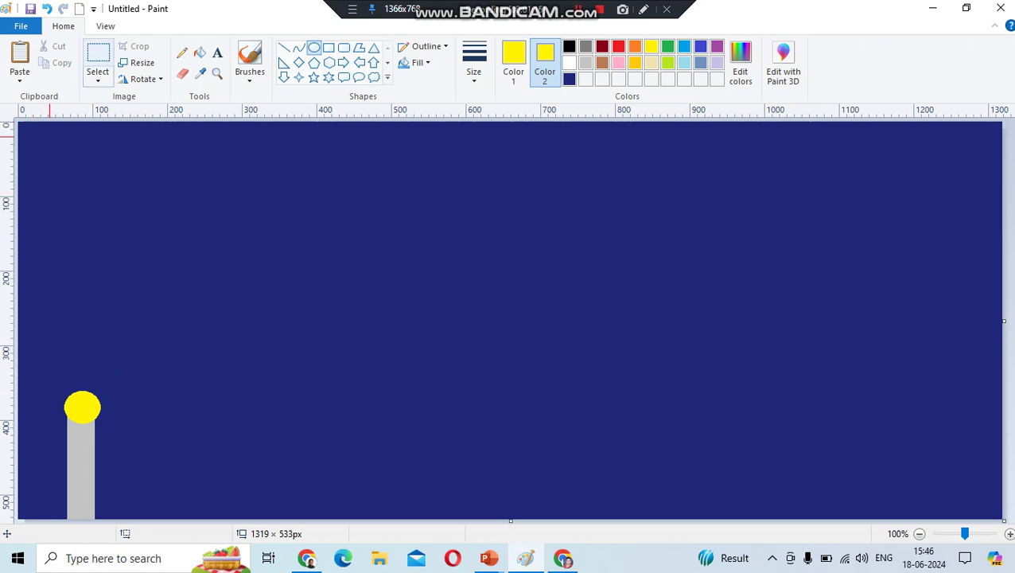
- Duplicate the yellow-topped pillar, scale the copy down and stand it just right of the original on the bottom edge
click(97, 58)
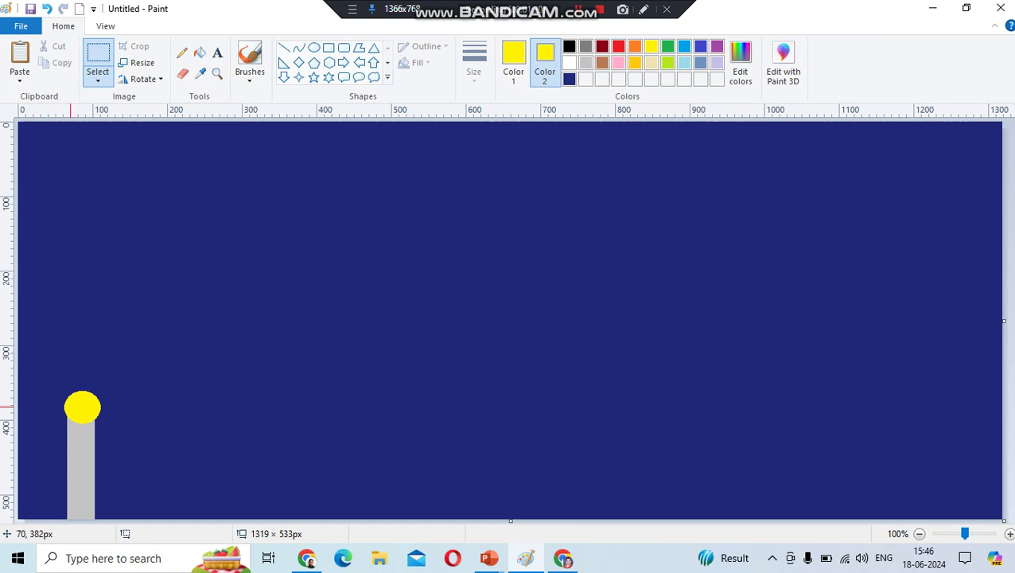
drag(54, 379, 114, 518)
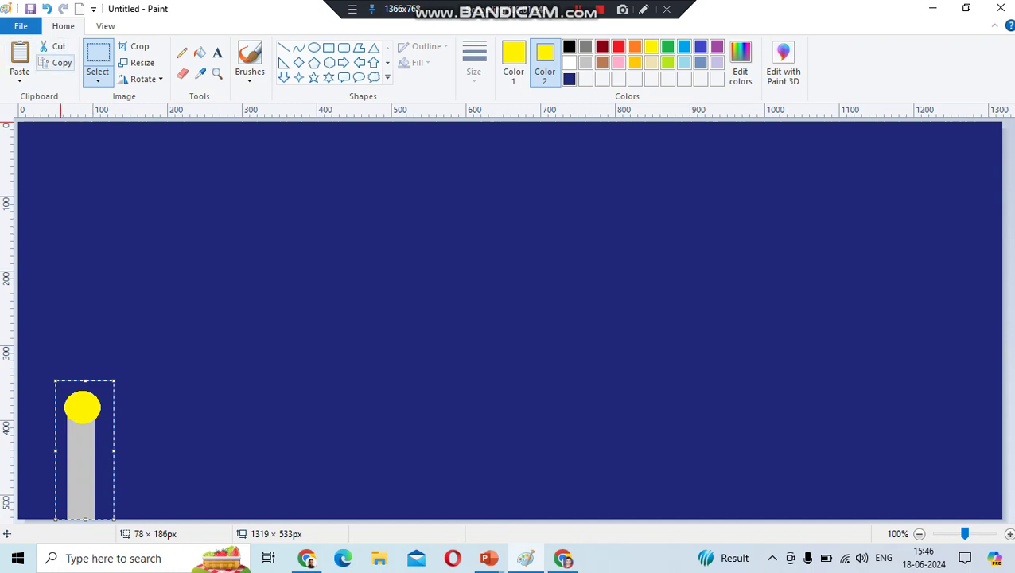
click(19, 54)
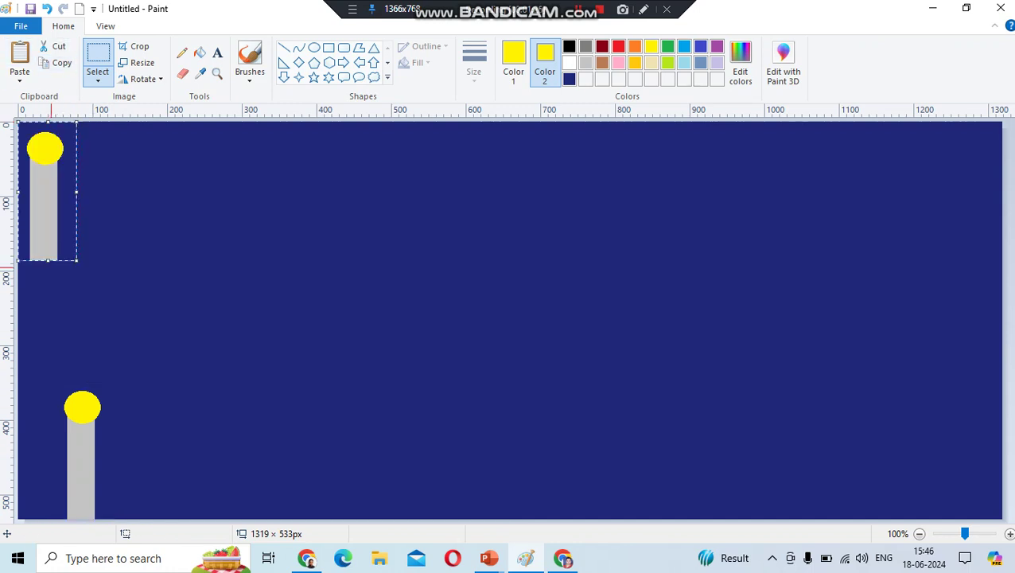
drag(58, 206, 146, 485)
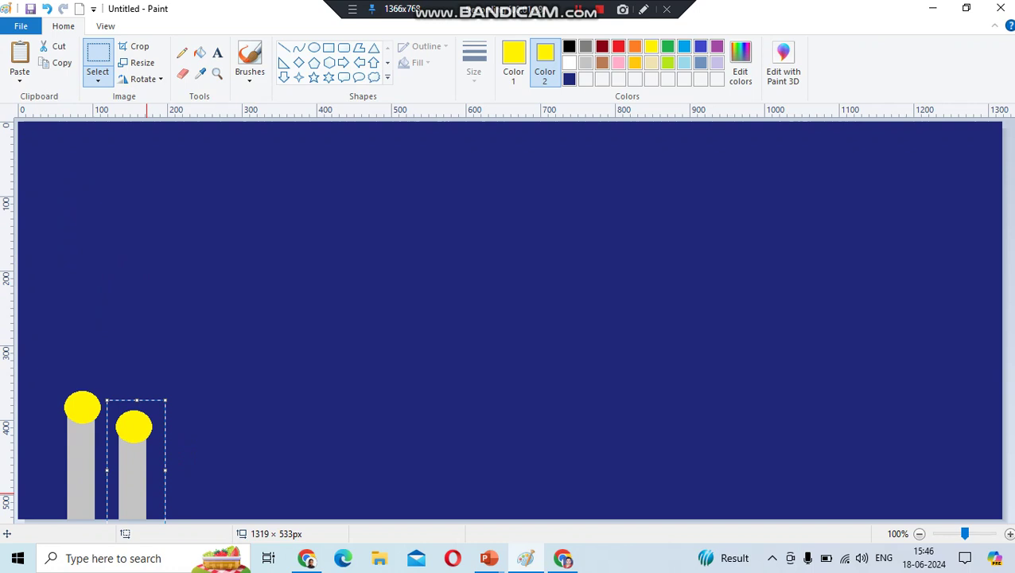
drag(106, 400, 121, 434)
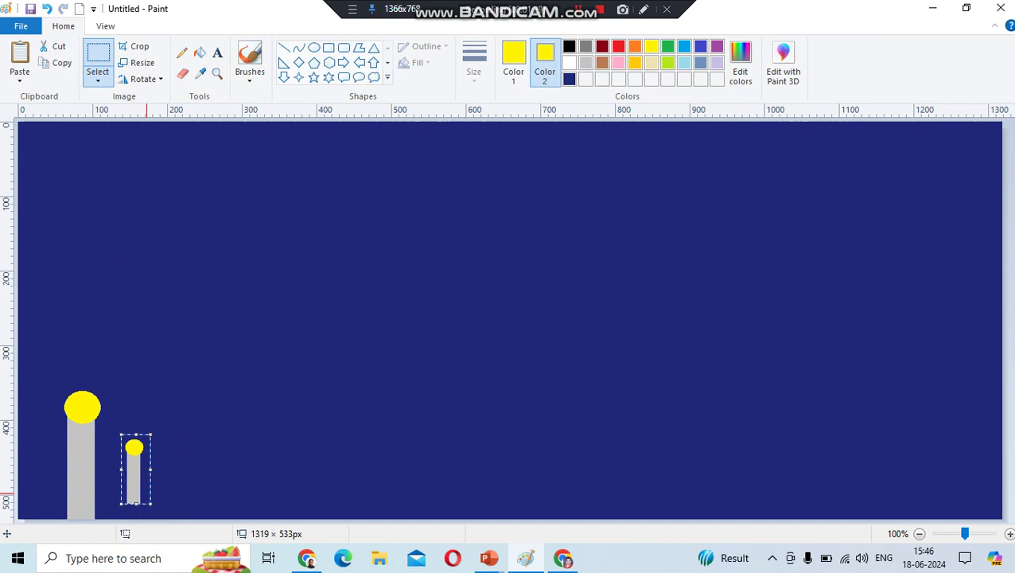
drag(139, 487, 121, 506)
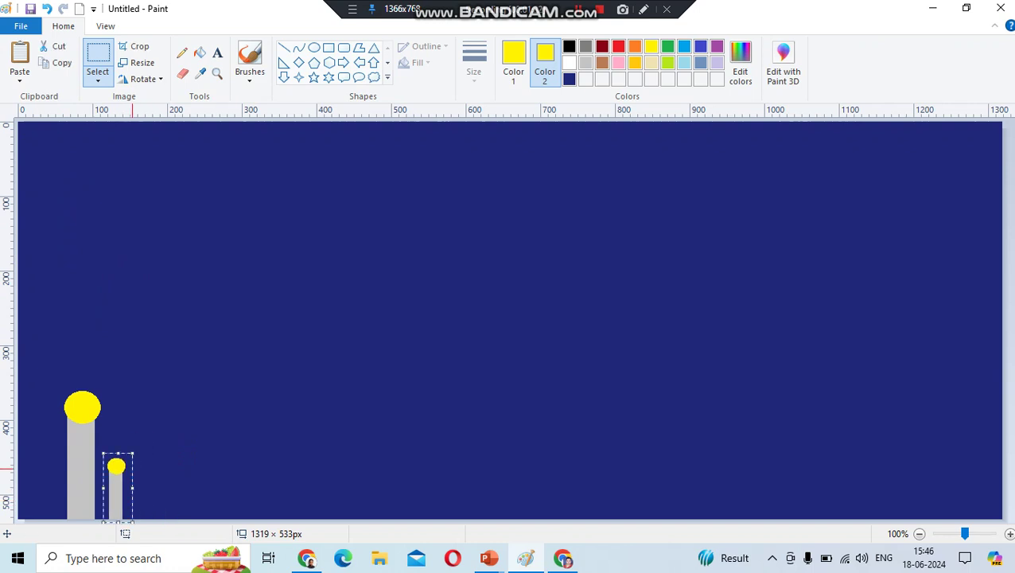
drag(132, 454, 137, 418)
click(74, 437)
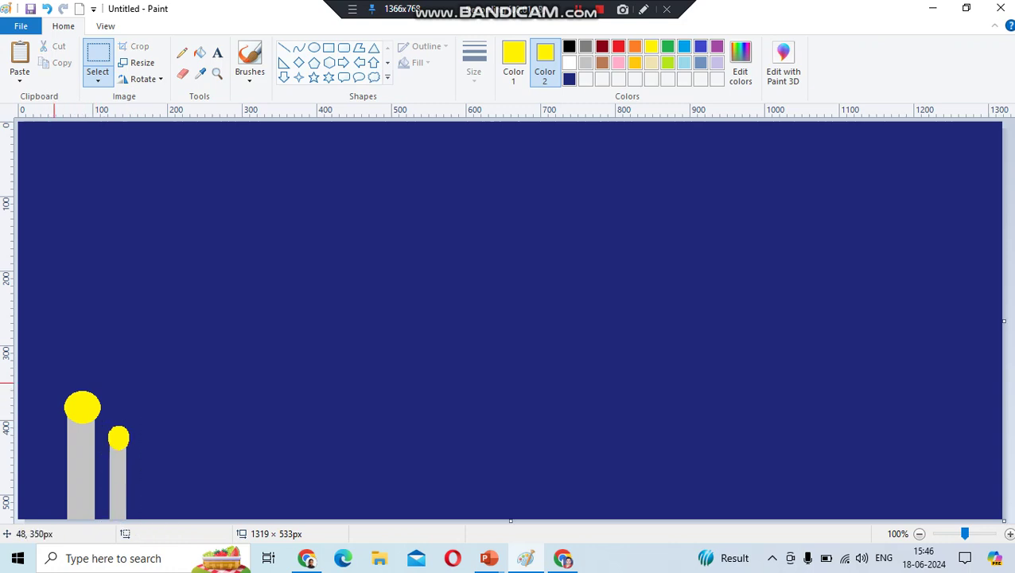
- Narrow the taller yellow-topped pillar by squeezing its selected area of about 70 × 186 px in from the left
drag(50, 380, 103, 520)
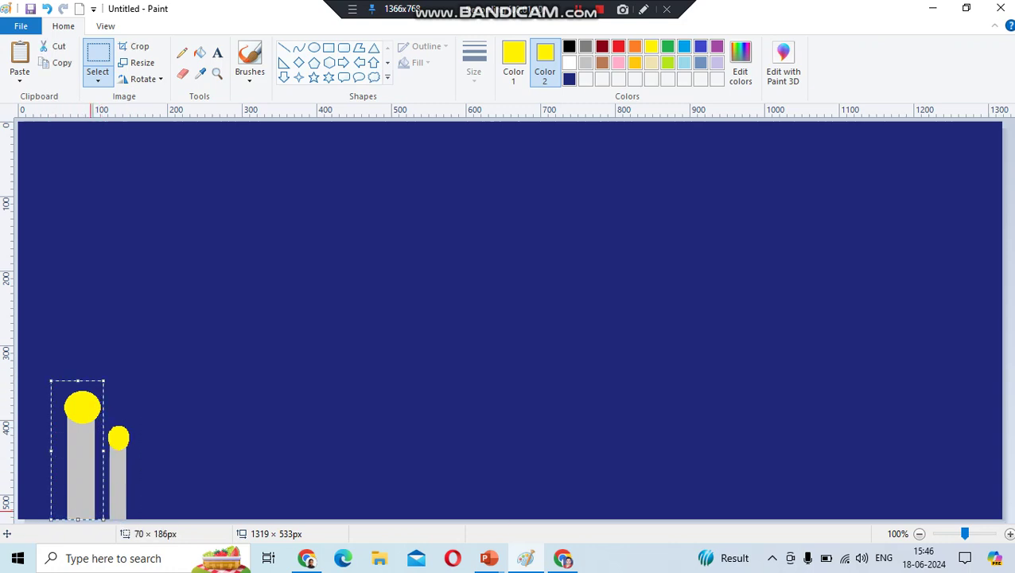
drag(51, 450, 64, 450)
click(174, 413)
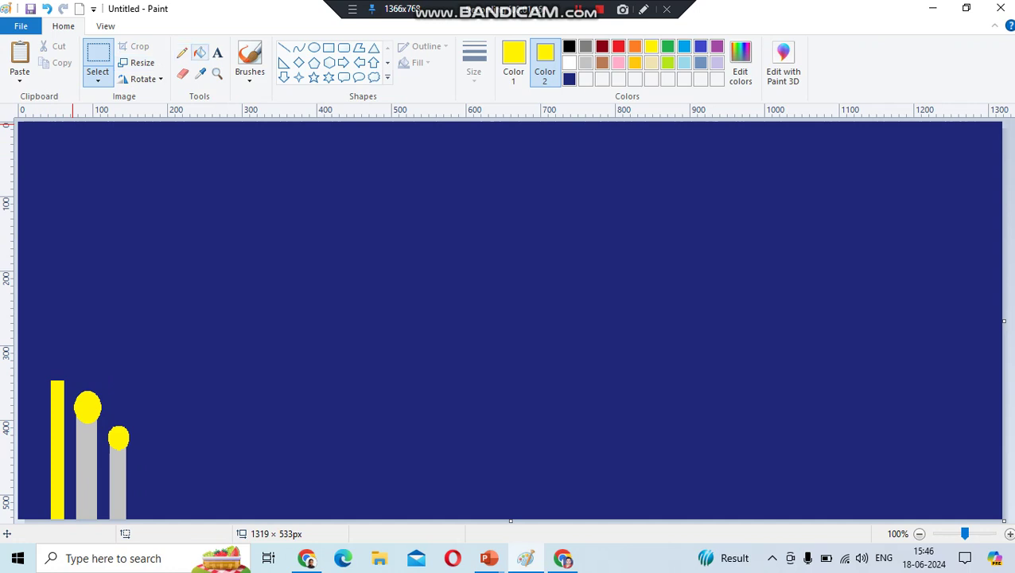
- Fill the yellow strip left of the taller pillar with the custom dark blue background colour
click(200, 53)
click(513, 62)
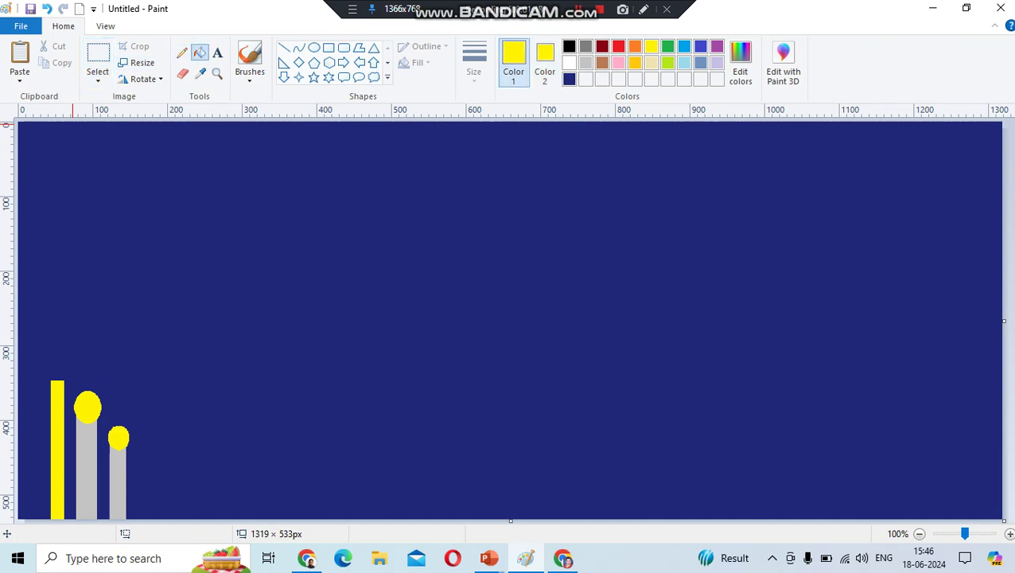
click(568, 78)
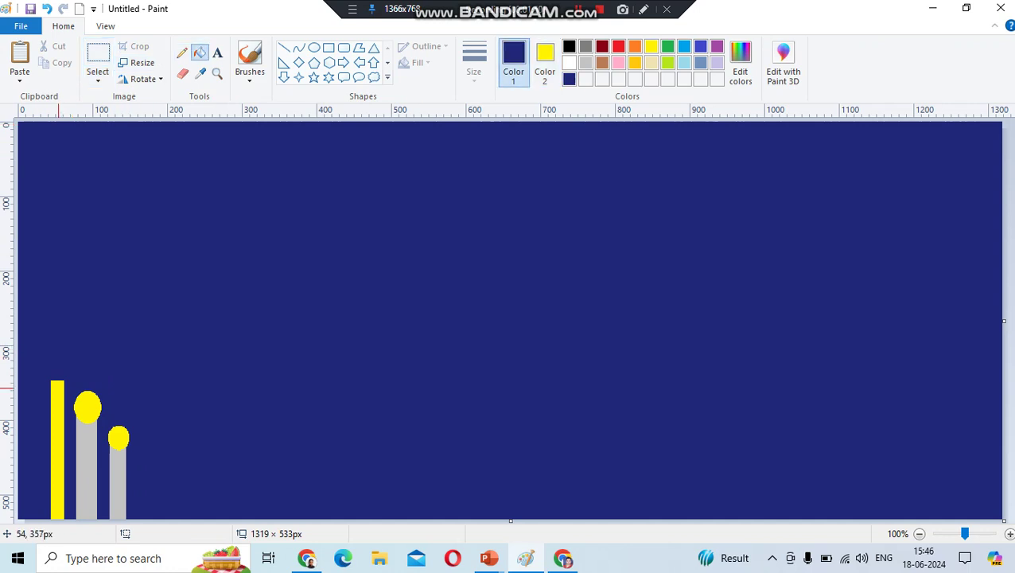
click(56, 388)
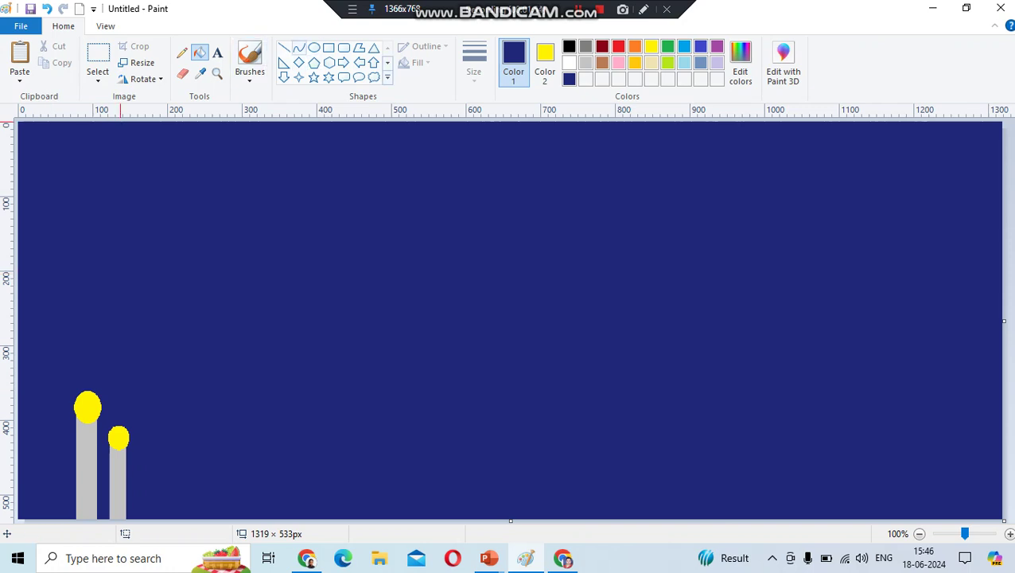
- Draw four black curved lines, stacked one above another, from near the canvas's left edge to the taller pillar
click(299, 48)
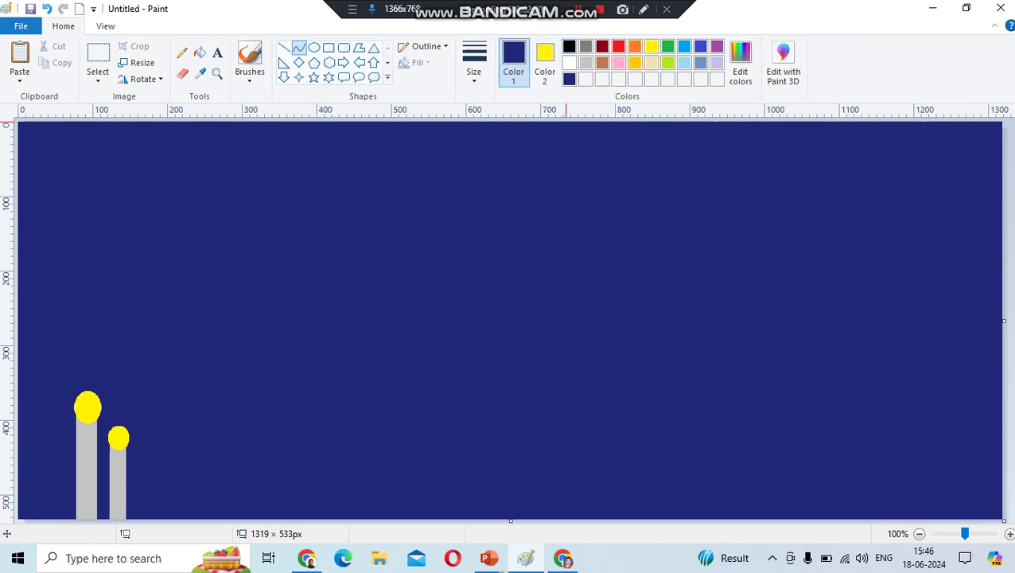
click(569, 46)
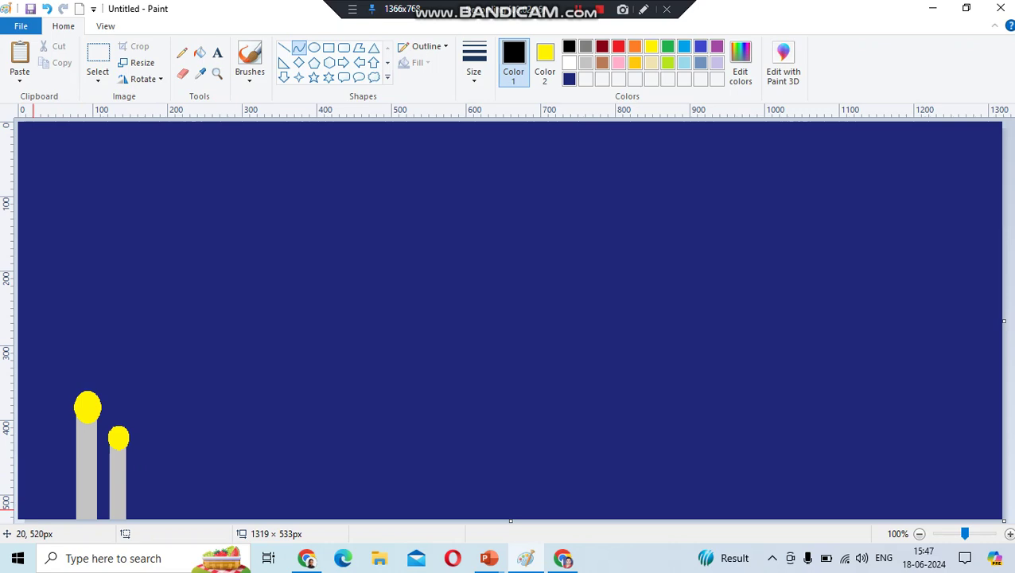
drag(21, 518, 77, 489)
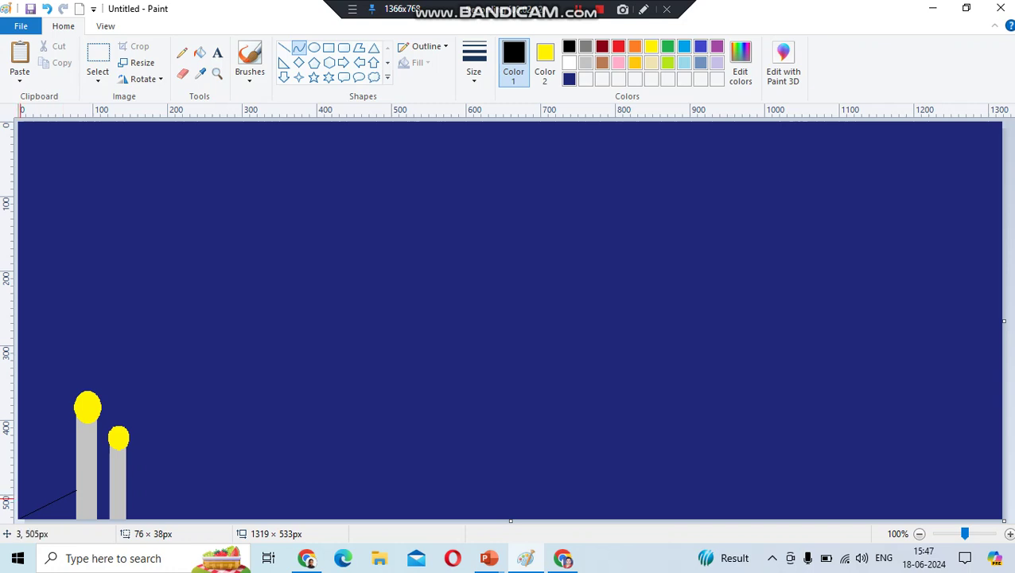
mouse_move(22, 498)
mouse_down()
mouse_move(48, 480)
mouse_move(55, 490)
mouse_move(25, 484)
mouse_up()
click(52, 517)
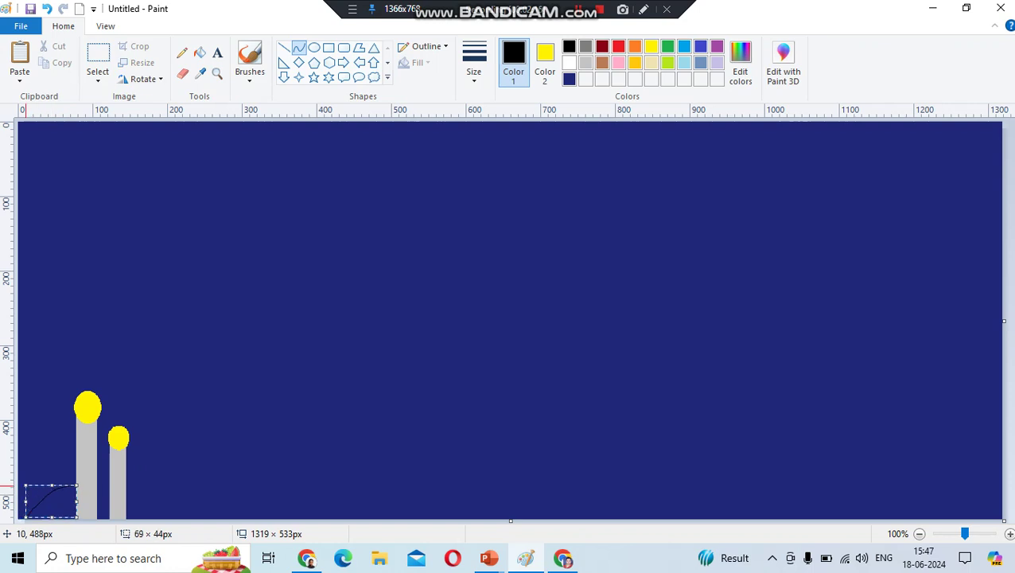
click(33, 481)
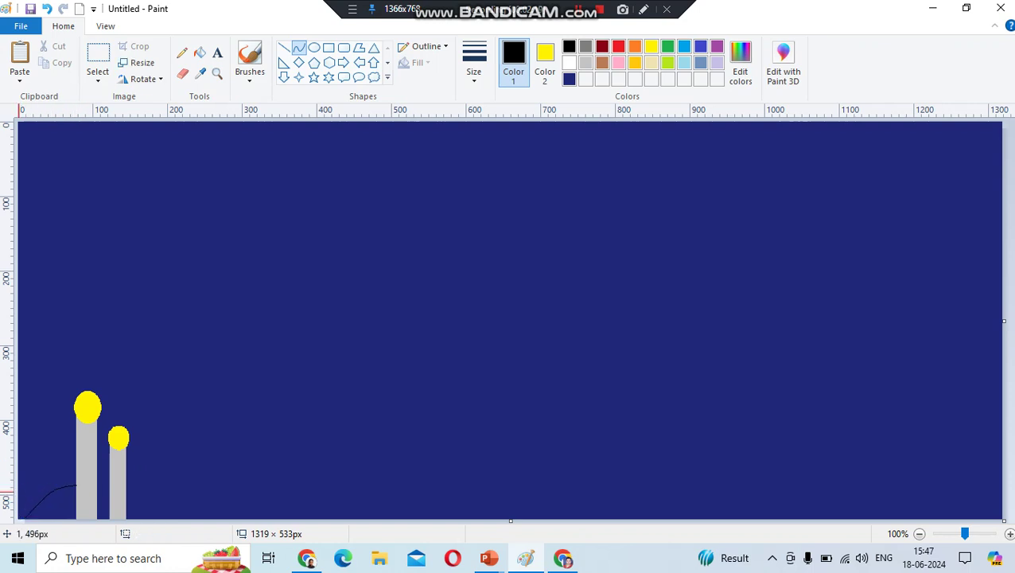
mouse_move(19, 492)
mouse_down()
mouse_move(76, 466)
mouse_move(42, 466)
mouse_up()
click(32, 447)
mouse_move(19, 471)
mouse_down()
mouse_move(77, 447)
mouse_move(37, 442)
mouse_up()
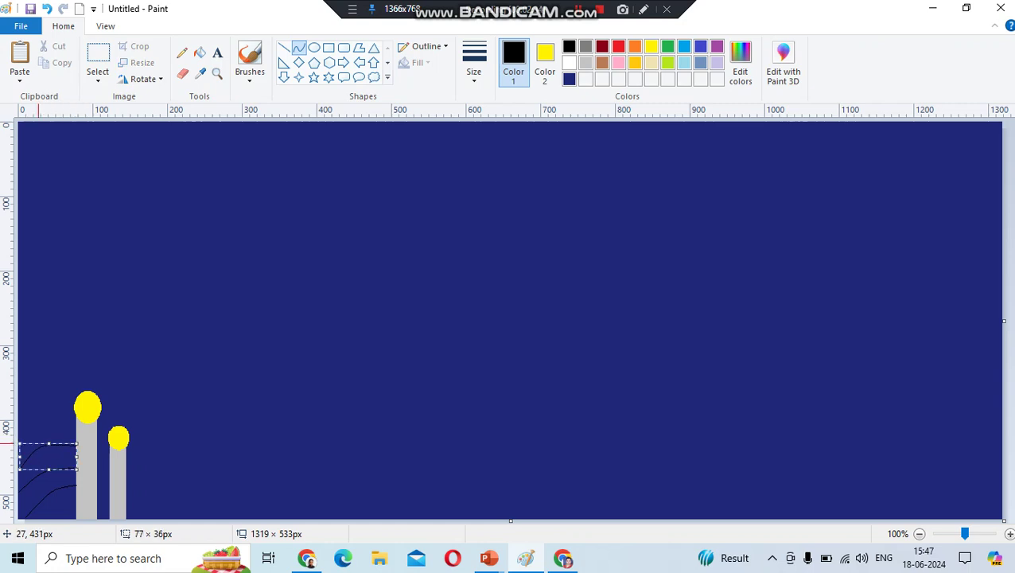
click(41, 408)
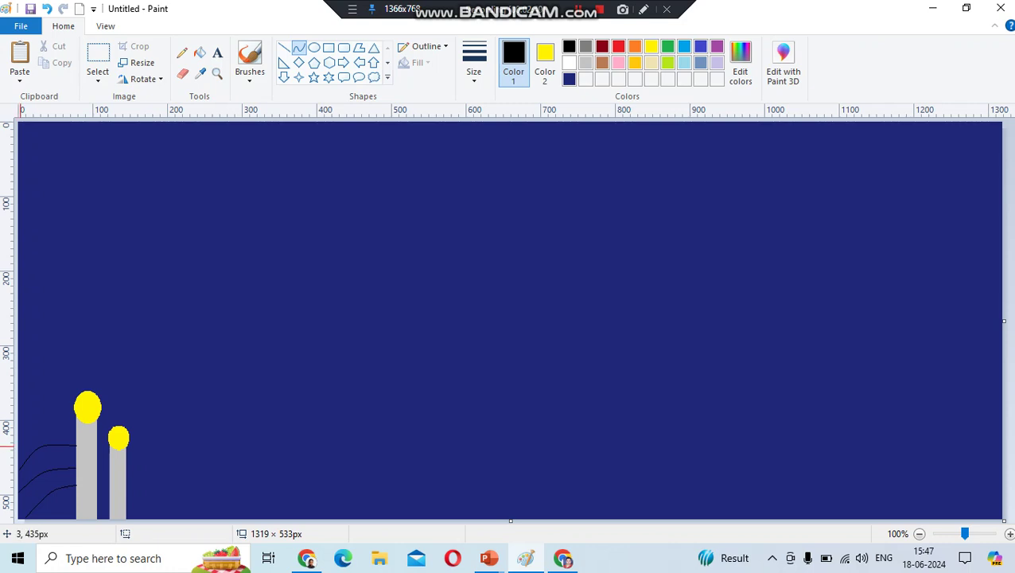
drag(20, 447, 37, 425)
click(128, 349)
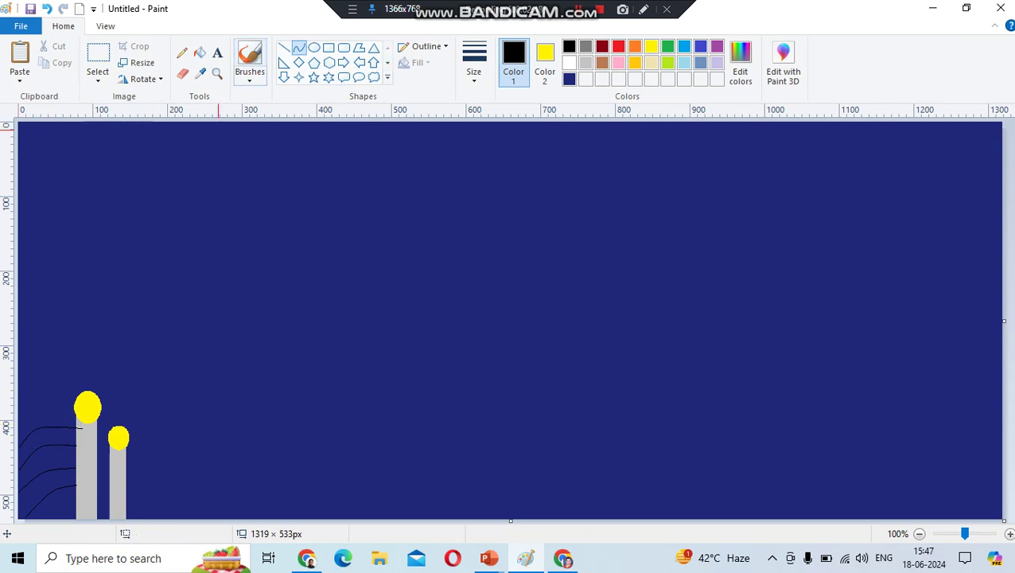
click(200, 52)
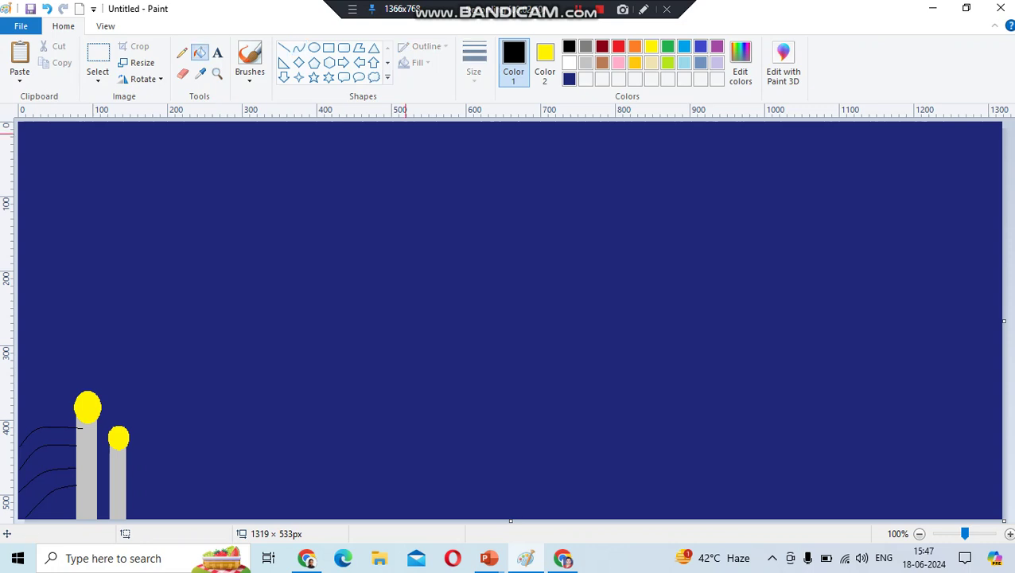
click(684, 46)
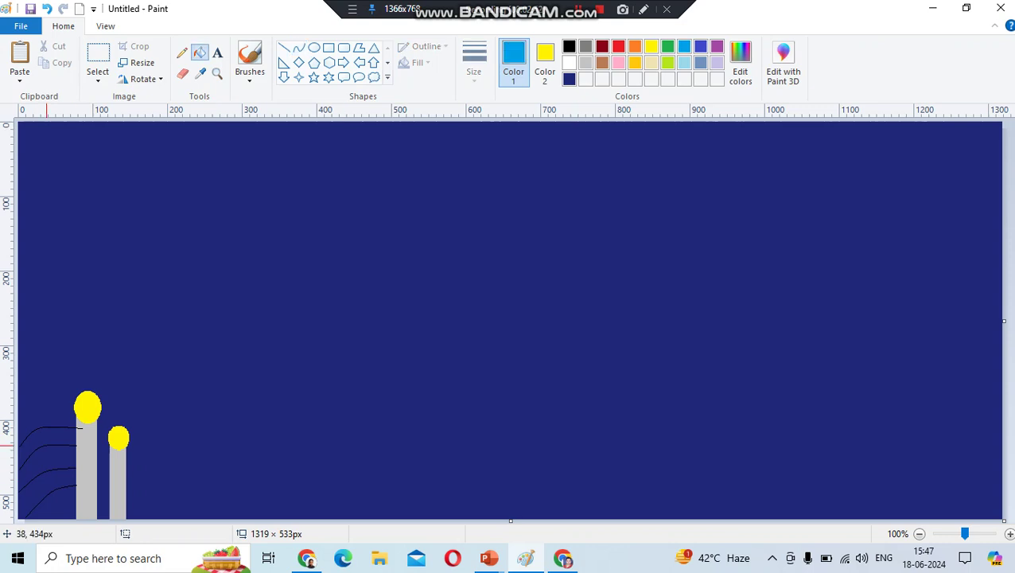
click(46, 458)
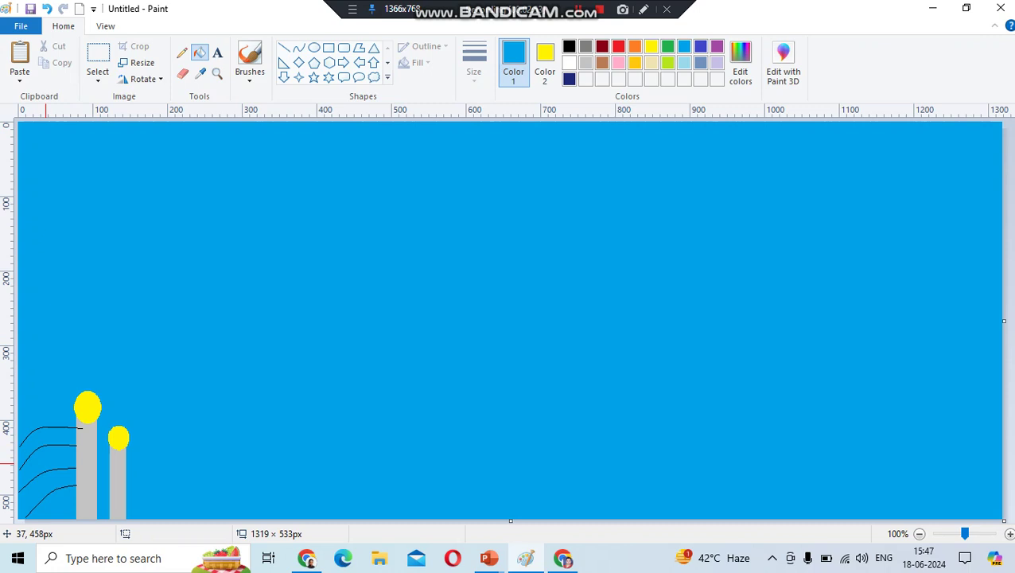
key(ctrl+z)
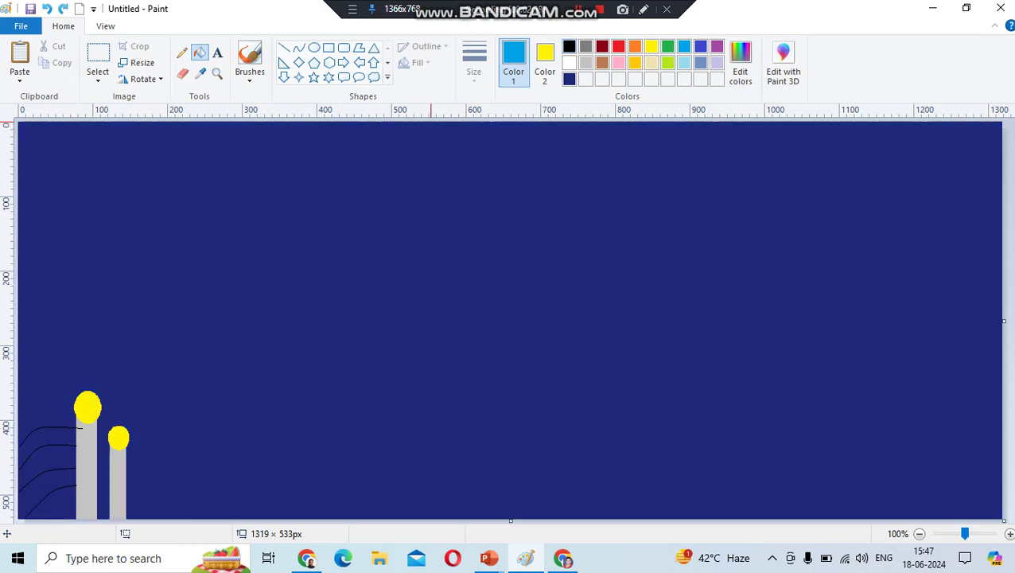
- Draw an unfilled black rectangle of about 77 × 140 px around the four curved lines, from the canvas's left edge to the taller pillar
click(569, 46)
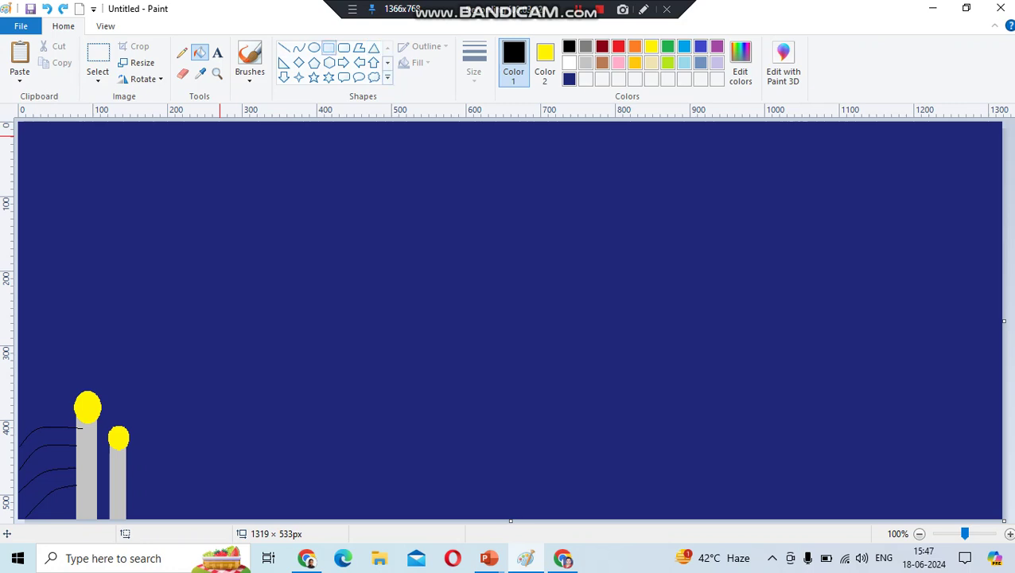
click(328, 47)
click(416, 62)
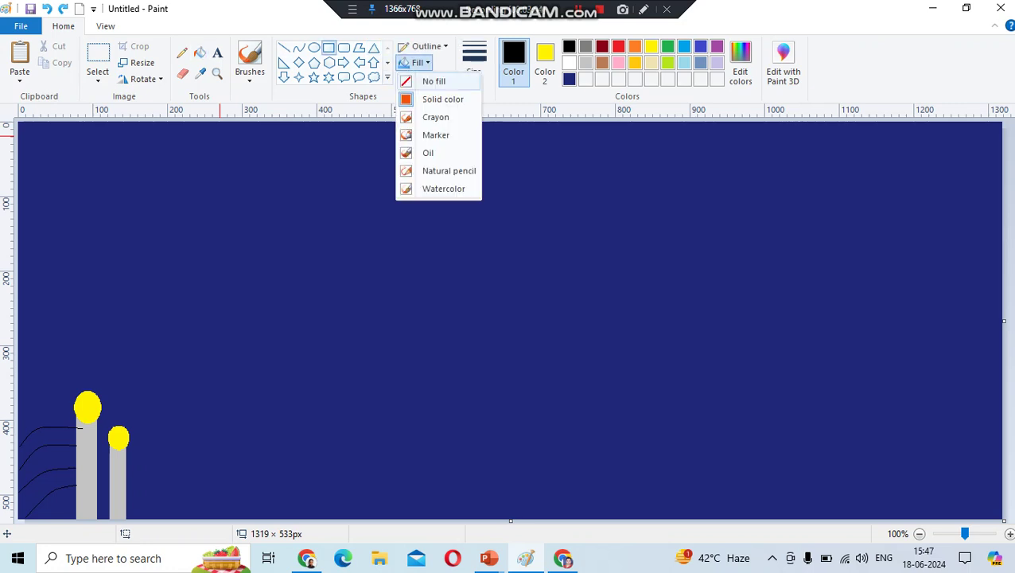
click(433, 81)
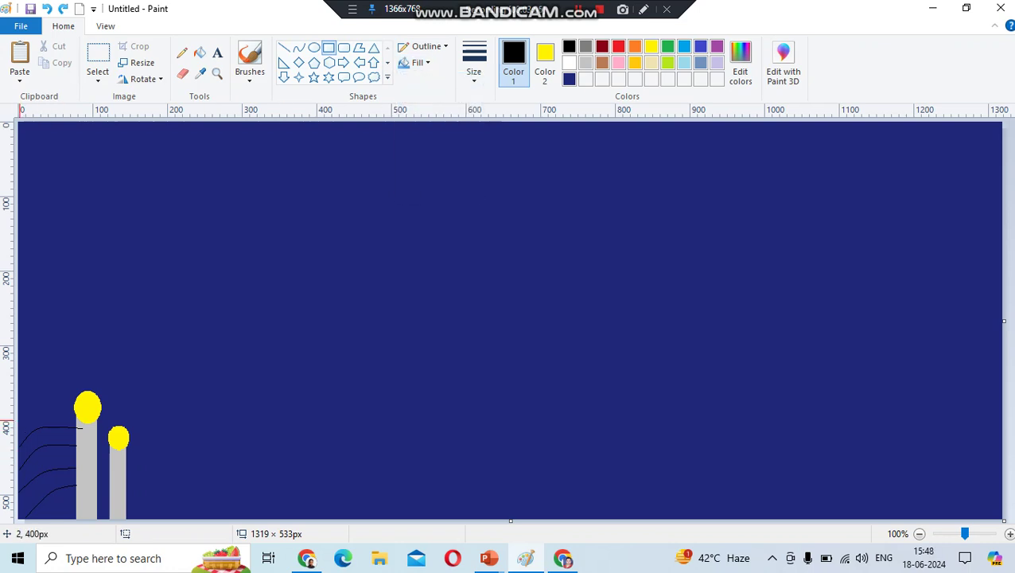
drag(18, 416, 76, 521)
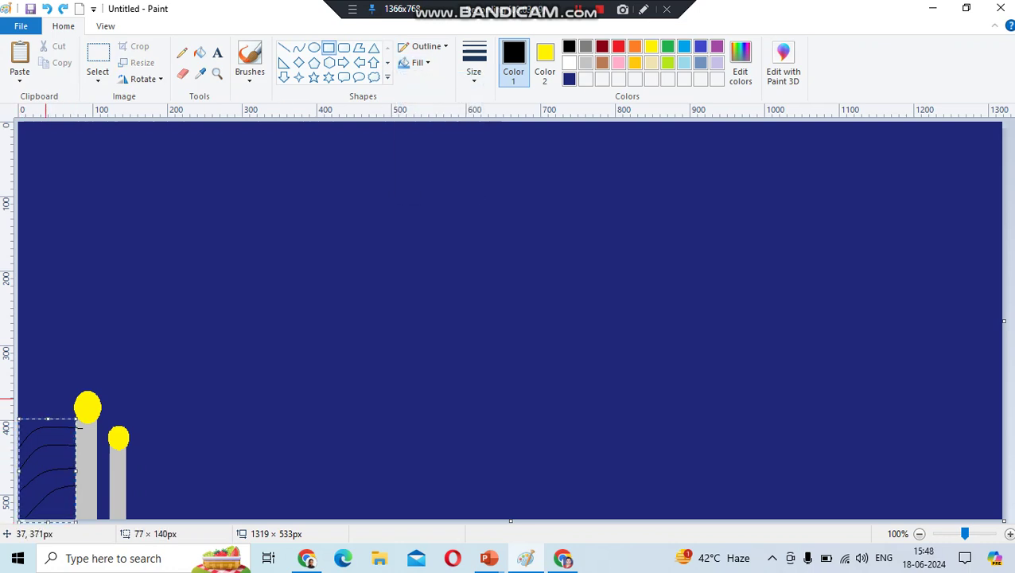
click(51, 416)
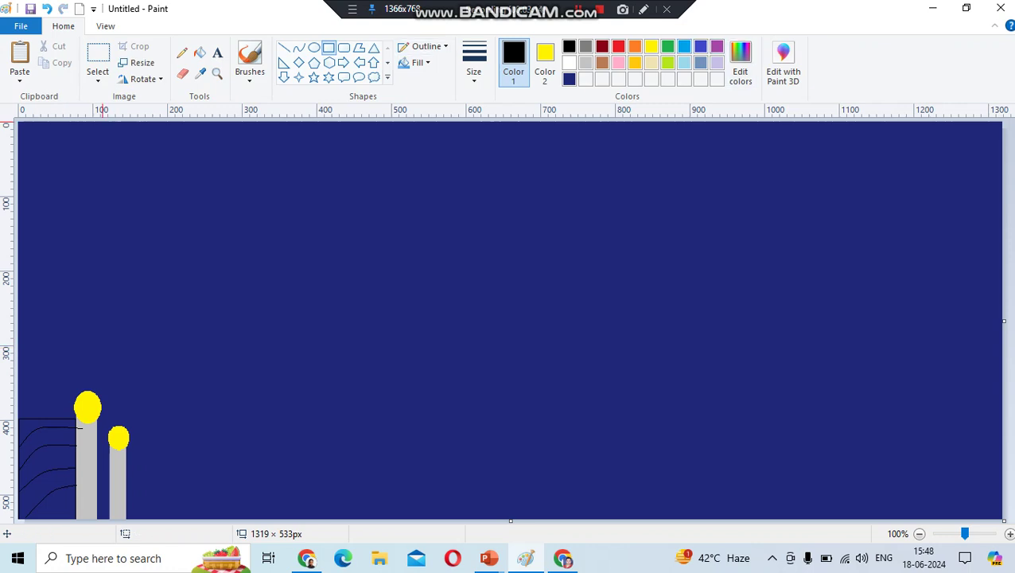
- Fill the band below the first curved line and the bands below the third with turquoise
click(684, 46)
click(200, 53)
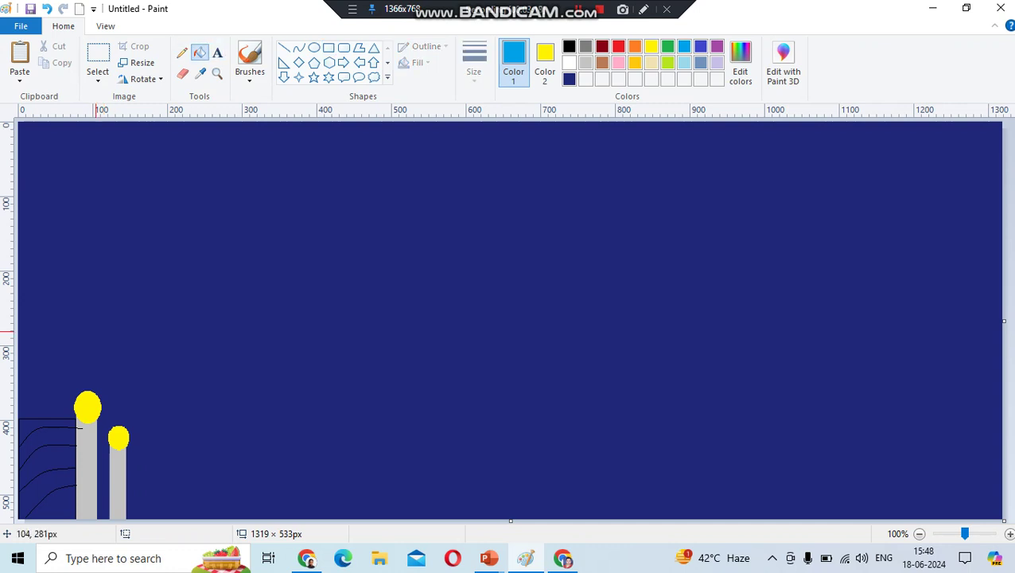
click(39, 434)
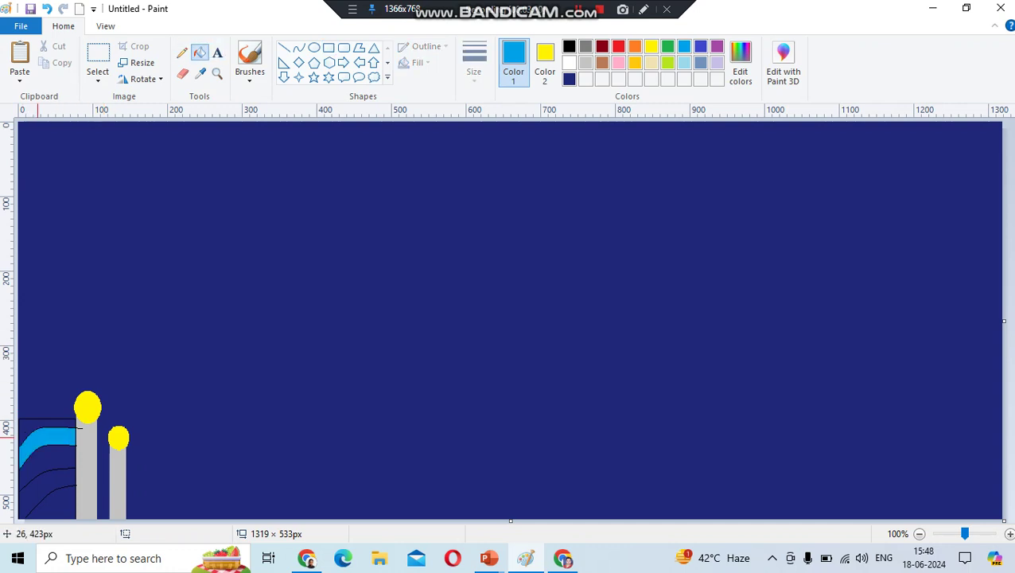
click(45, 483)
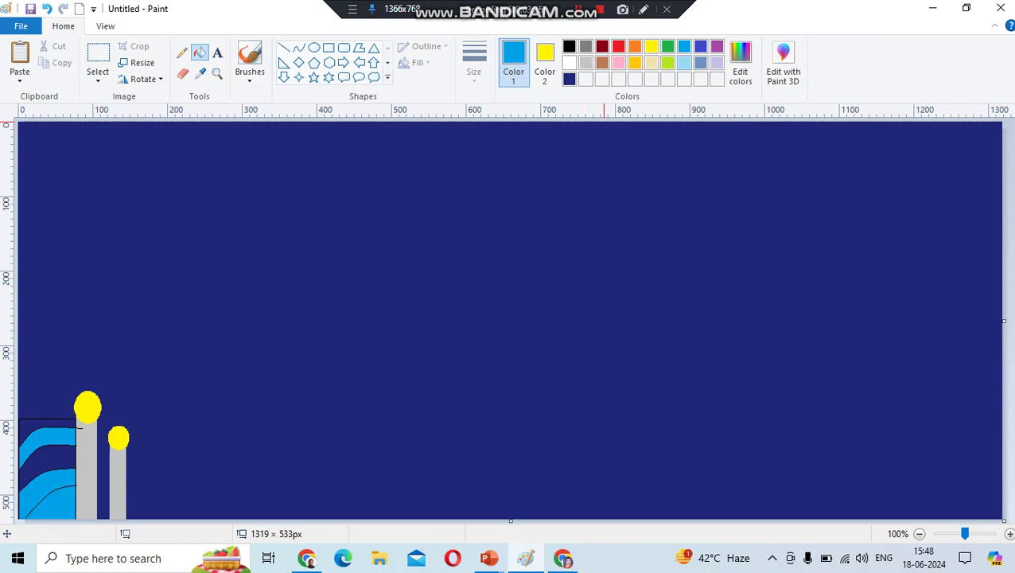
- Fill the band below the second curved line and the lowest band with light turquoise
click(684, 62)
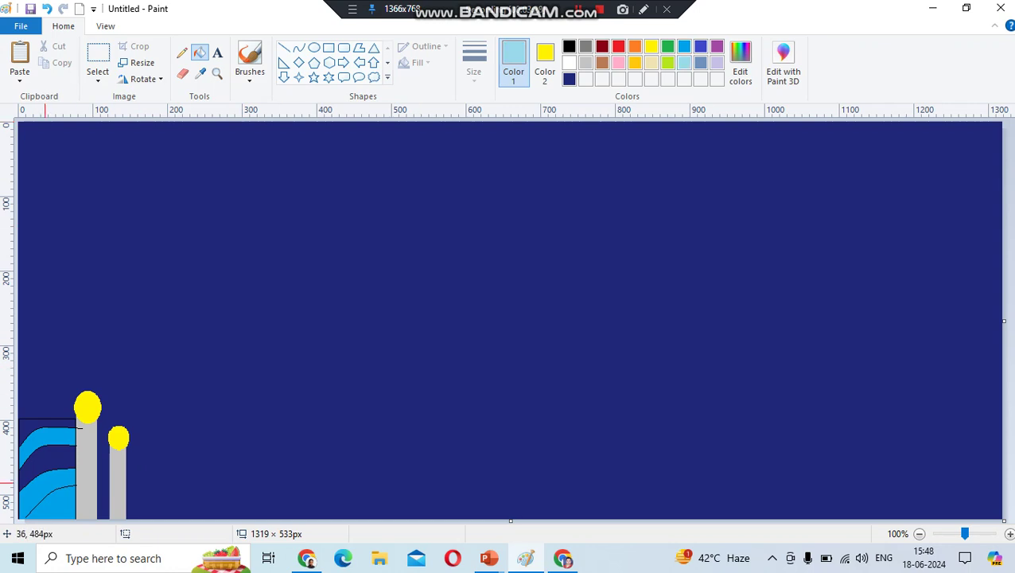
click(45, 464)
click(52, 502)
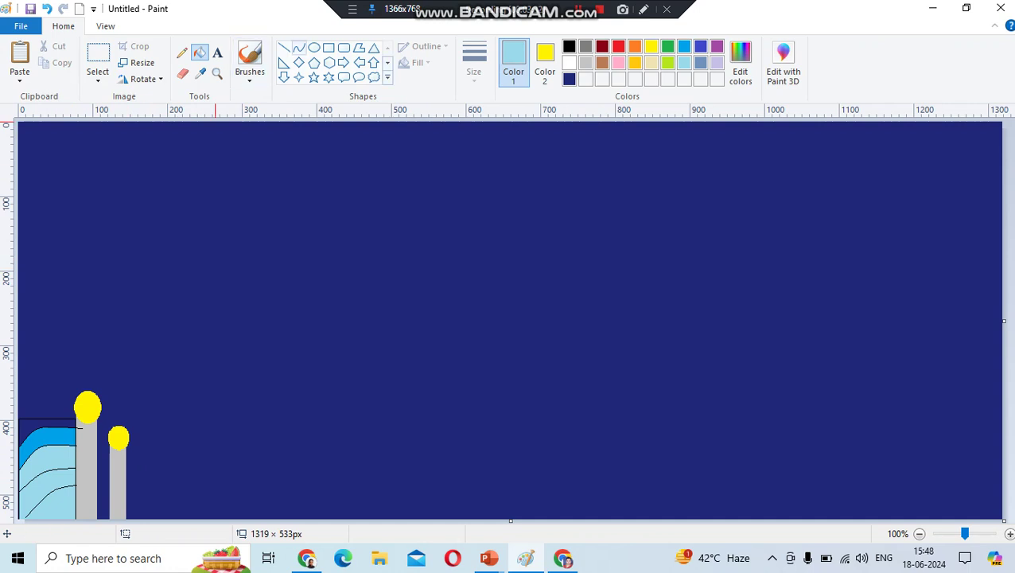
click(578, 9)
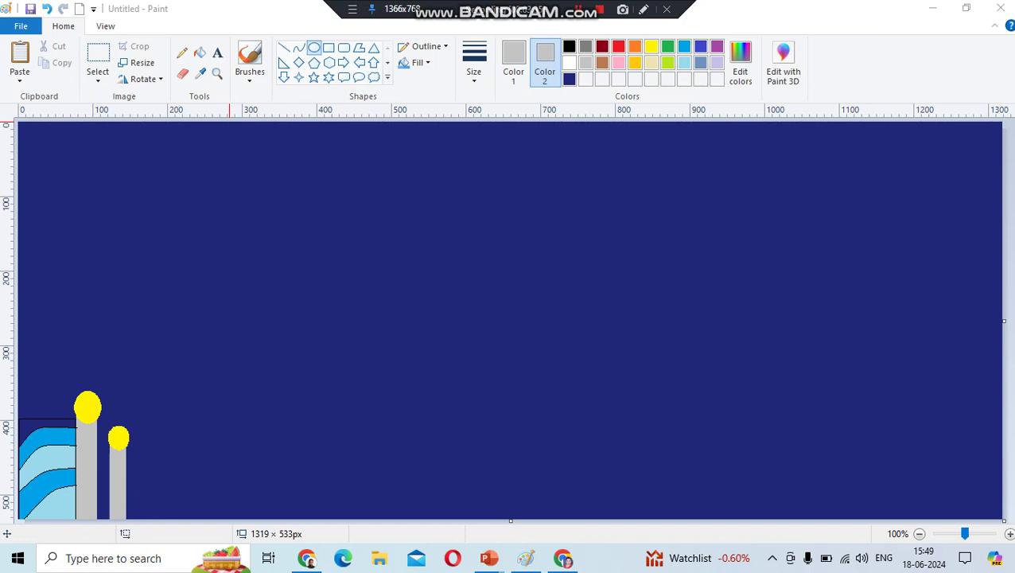
key(alt+Tab)
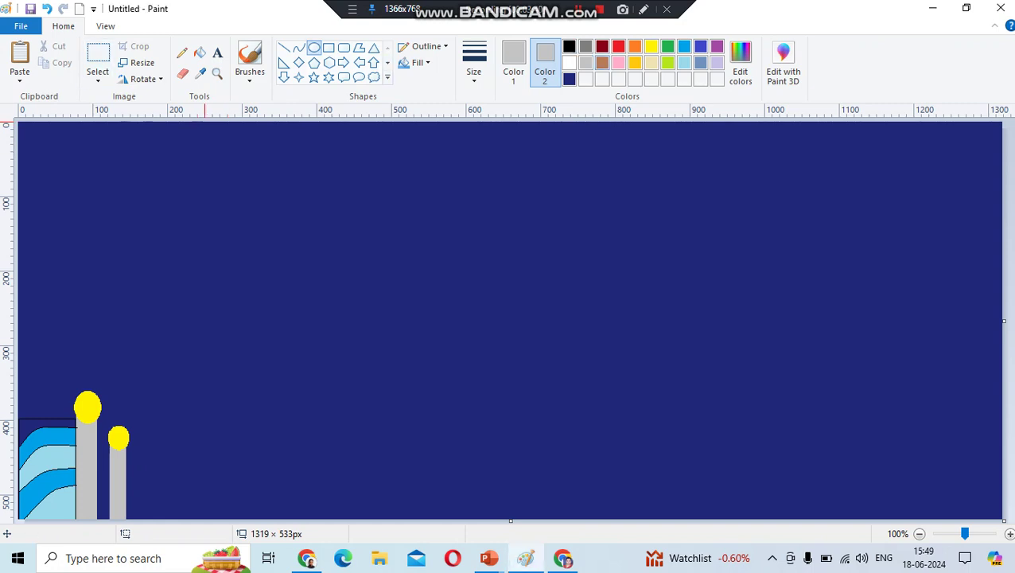
click(618, 46)
click(513, 64)
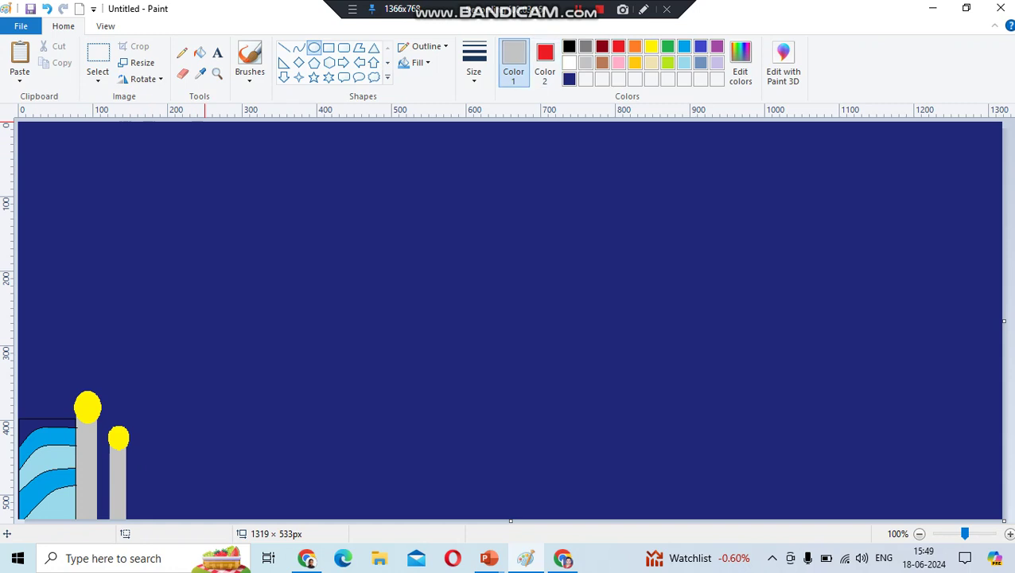
click(618, 46)
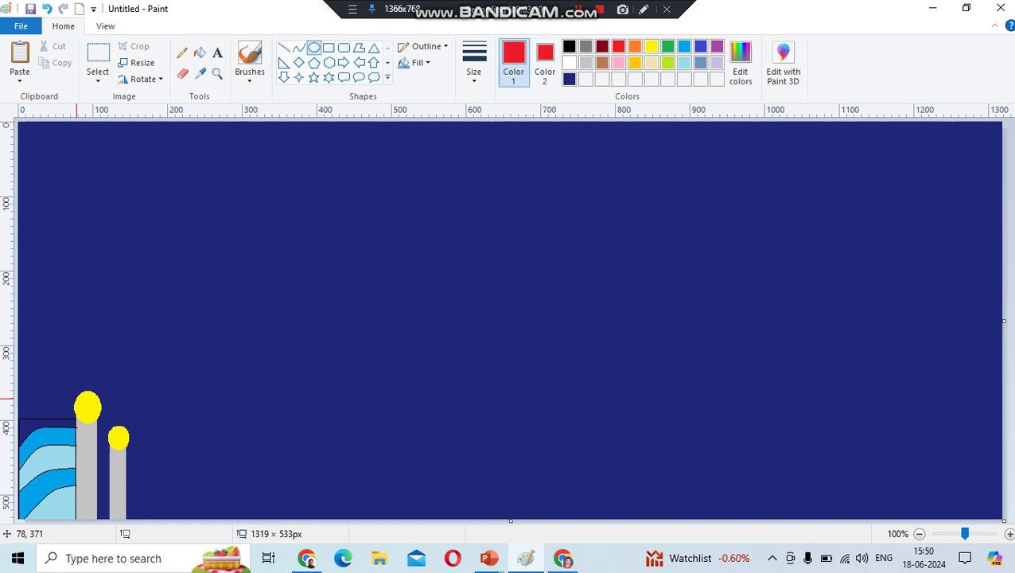
mouse_move(85, 401)
mouse_down()
mouse_move(97, 424)
mouse_move(76, 393)
mouse_up()
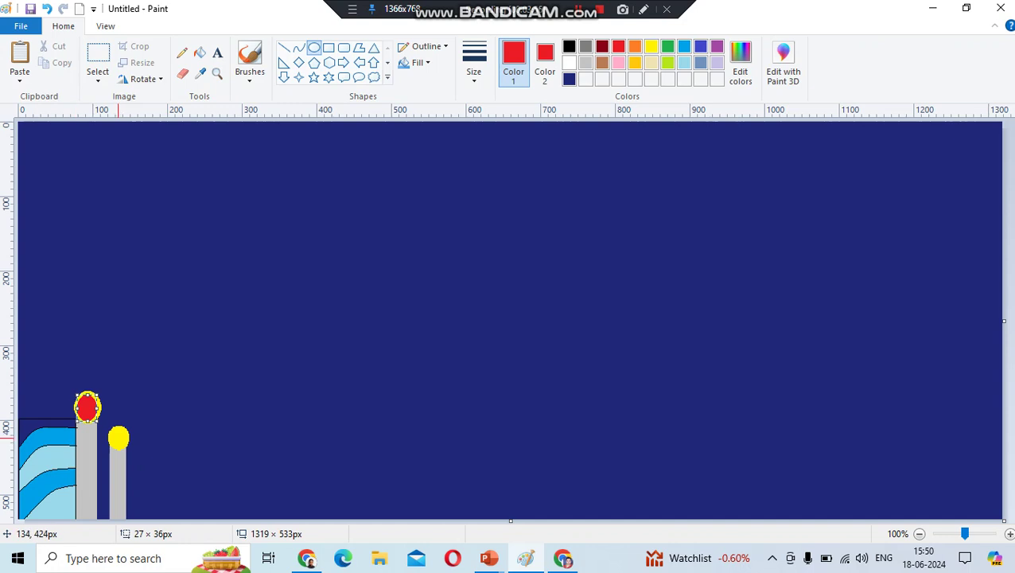
drag(113, 432, 123, 445)
key(ctrl+z)
key(ctrl+z)
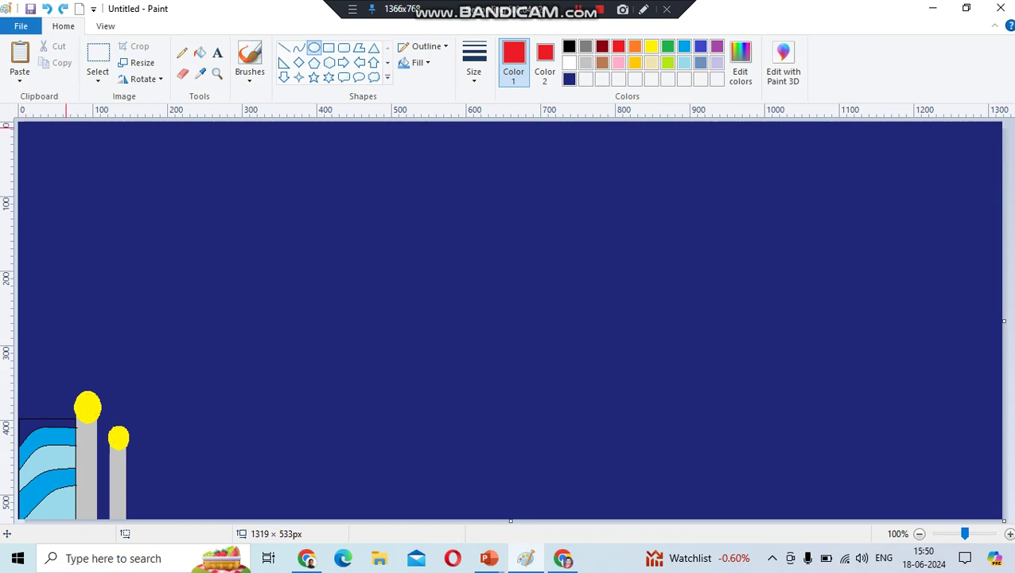
- Duplicate the 184 × 174 px area holding both pillars and the blue bands, and move the copy into the canvas's right half
click(98, 54)
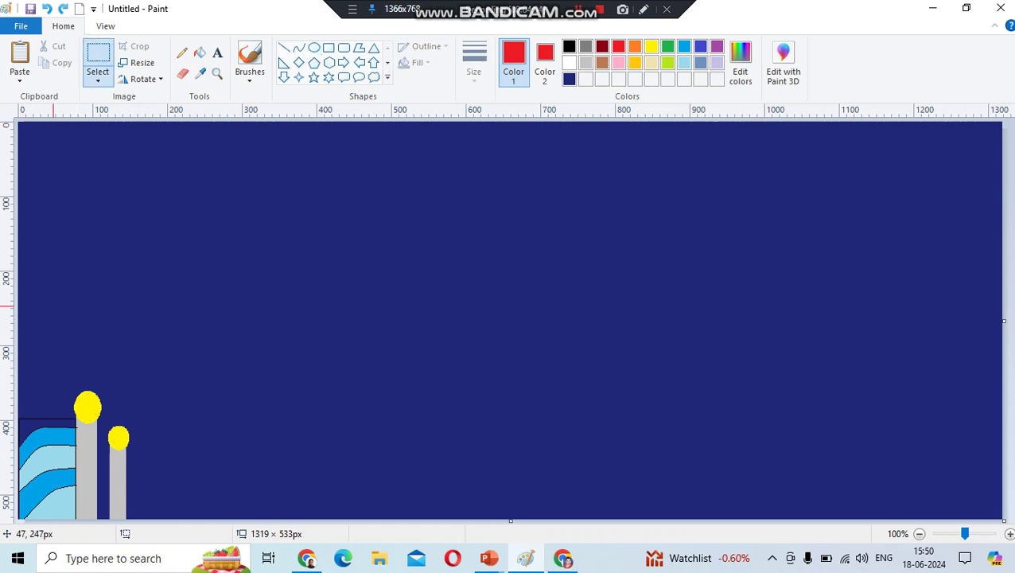
mouse_move(18, 391)
mouse_down()
mouse_move(89, 423)
mouse_move(156, 519)
mouse_up()
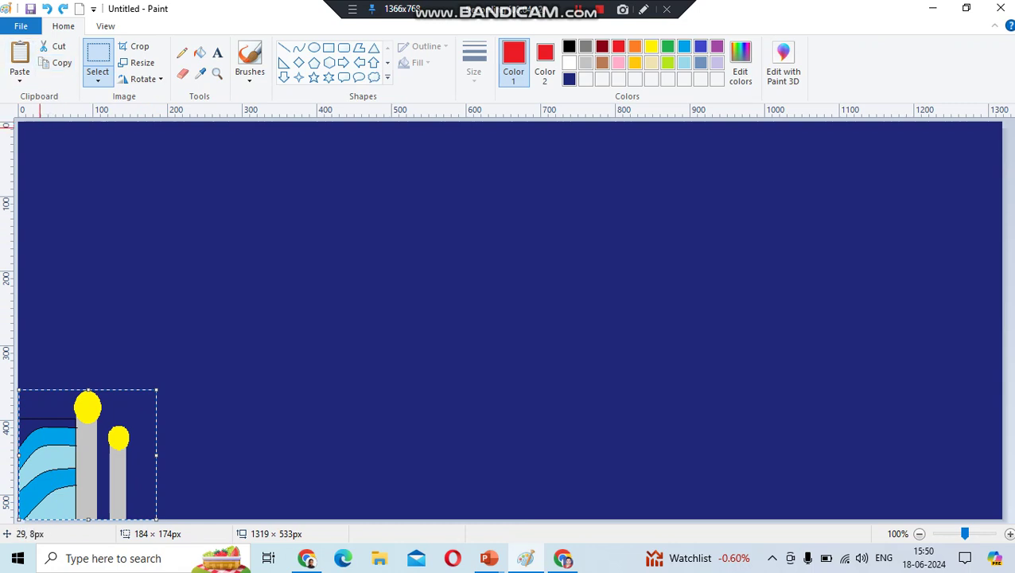
click(20, 58)
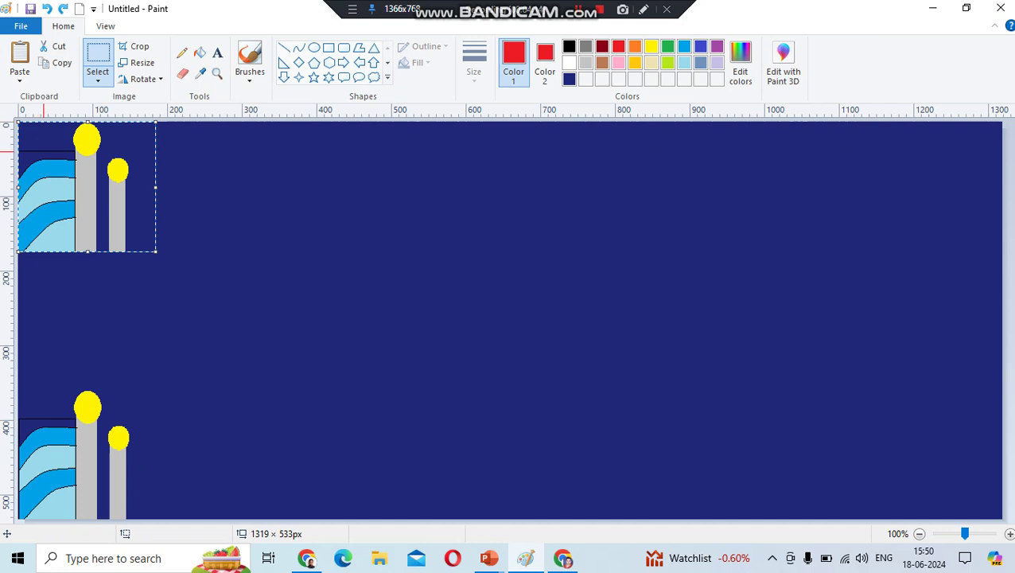
drag(101, 193, 697, 429)
- Flip the copied pillars and bands horizontally and place them in the canvas's bottom-right corner
click(143, 78)
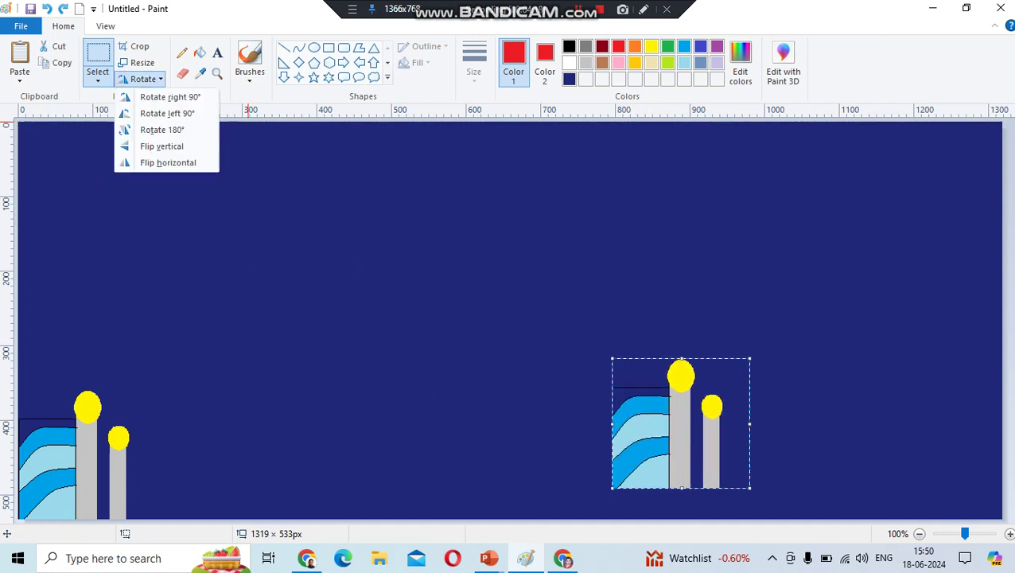
click(168, 162)
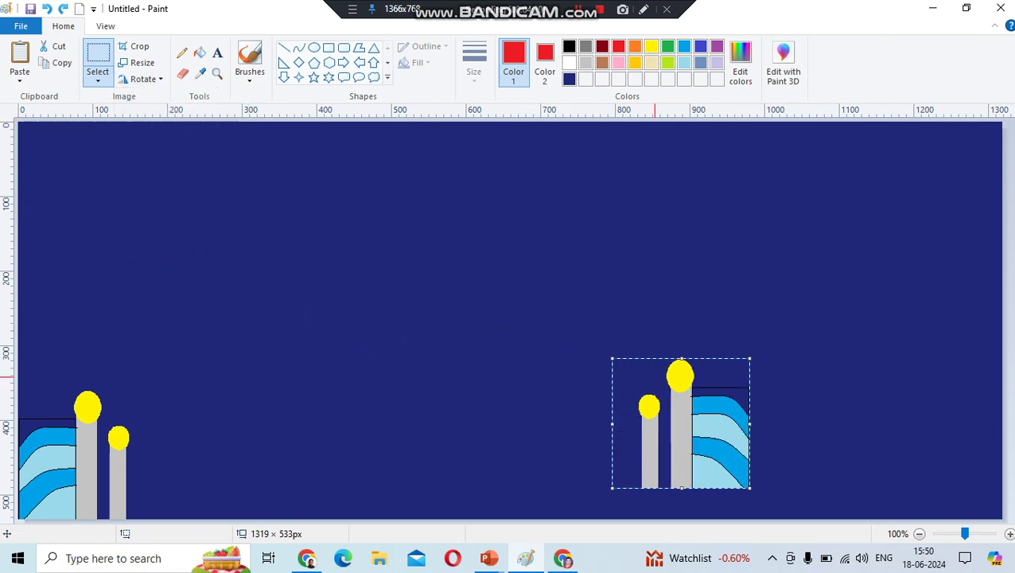
drag(676, 424, 925, 455)
click(695, 457)
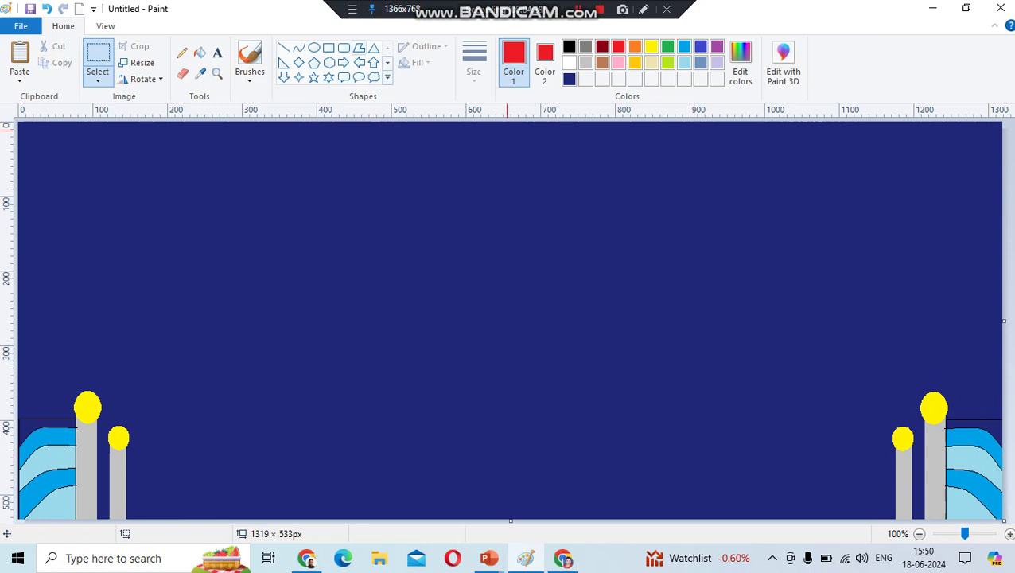
- Draw a brown curve about 1042 px wide between the two shorter pillars, arched upward in the middle
click(298, 48)
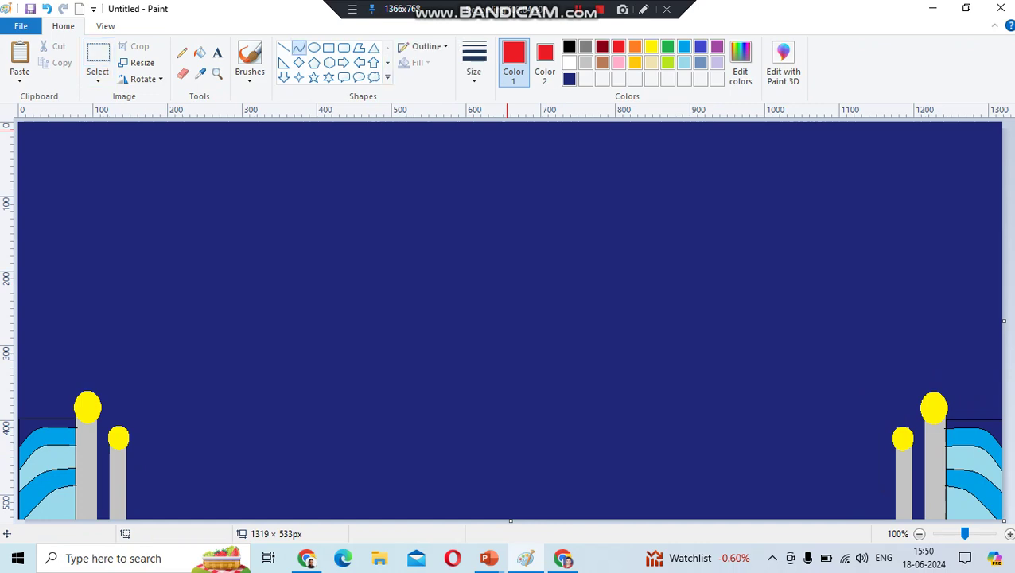
click(602, 63)
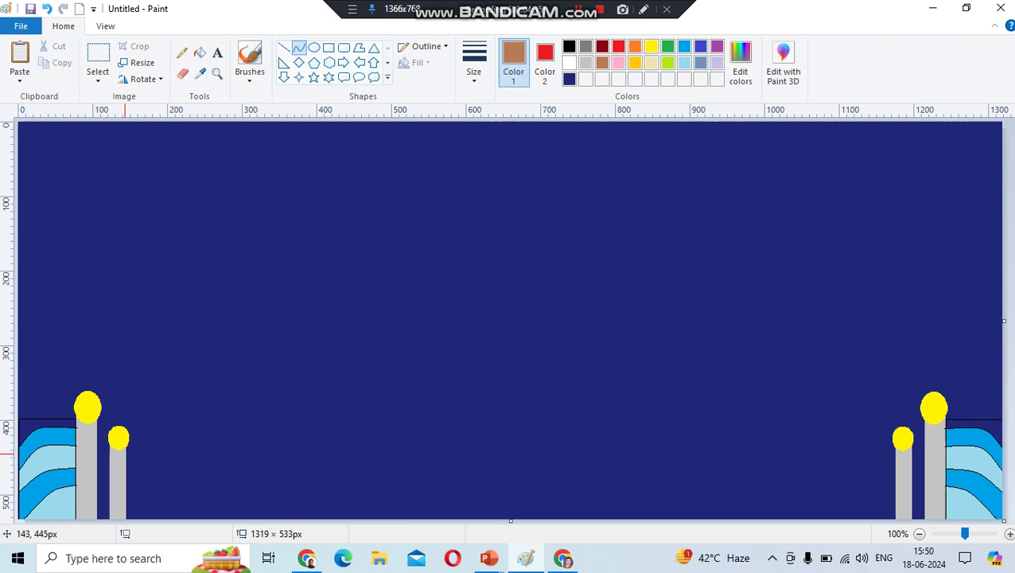
drag(124, 451, 899, 451)
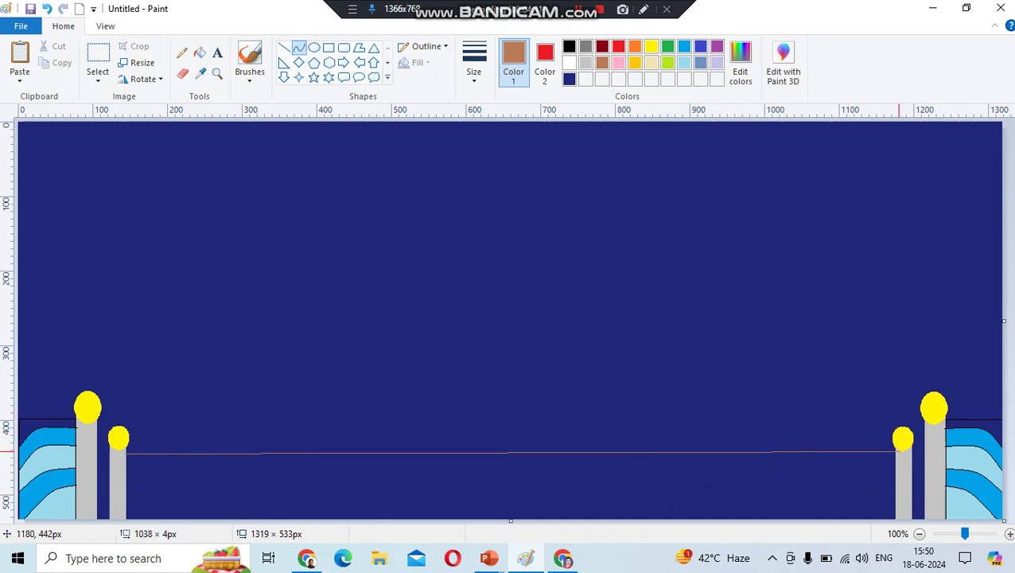
drag(709, 449, 550, 373)
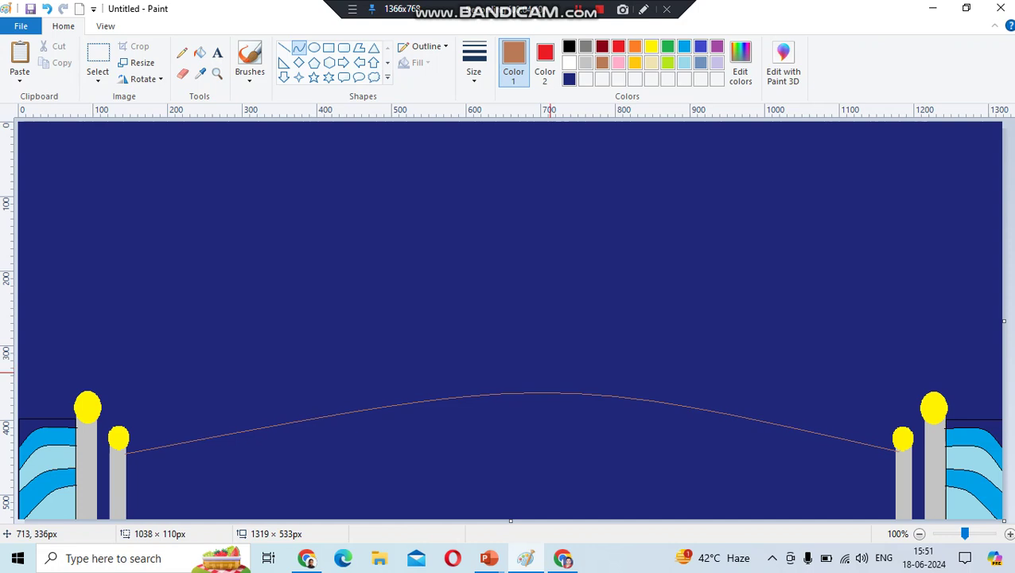
click(127, 465)
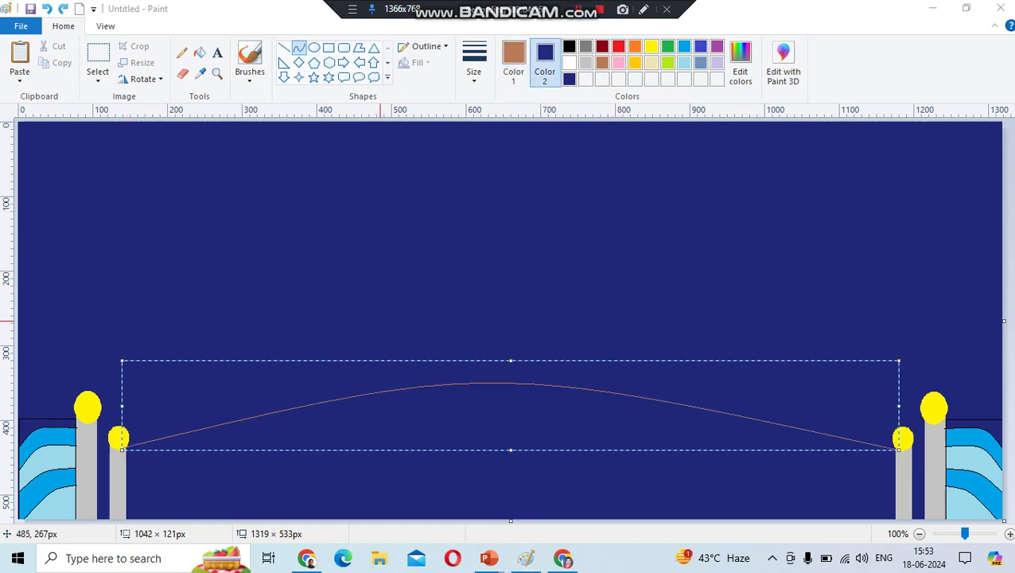
click(389, 416)
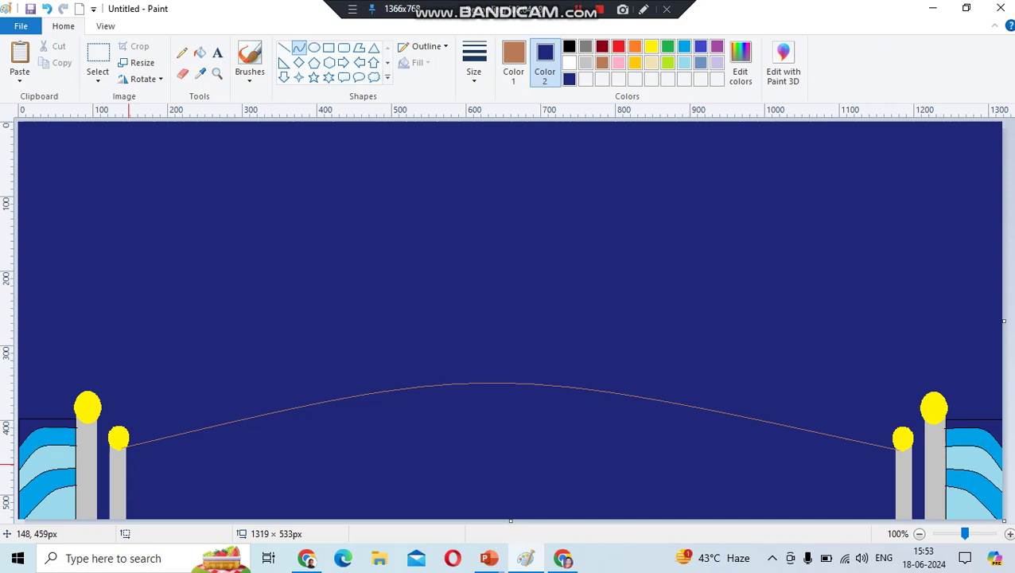
- Draw a second brown arched curve about 1040 px wide between the shorter pillars, just below the first arch
drag(123, 463, 900, 462)
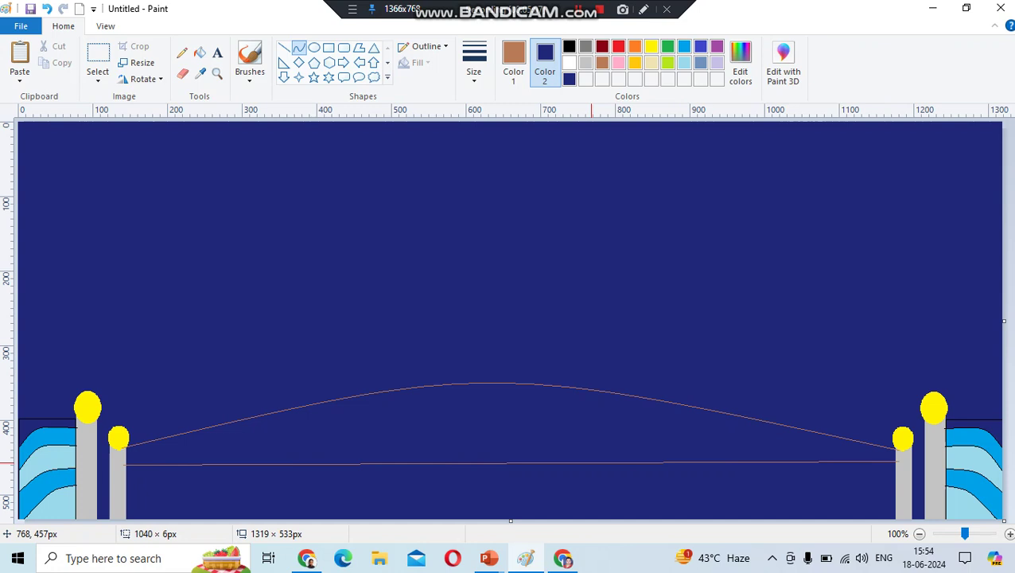
drag(509, 460, 495, 377)
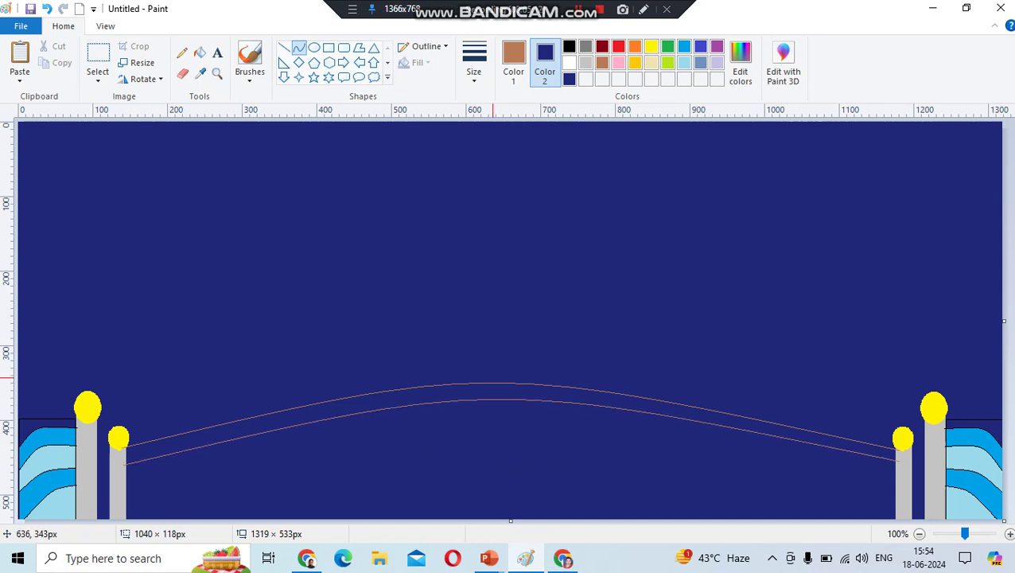
click(521, 404)
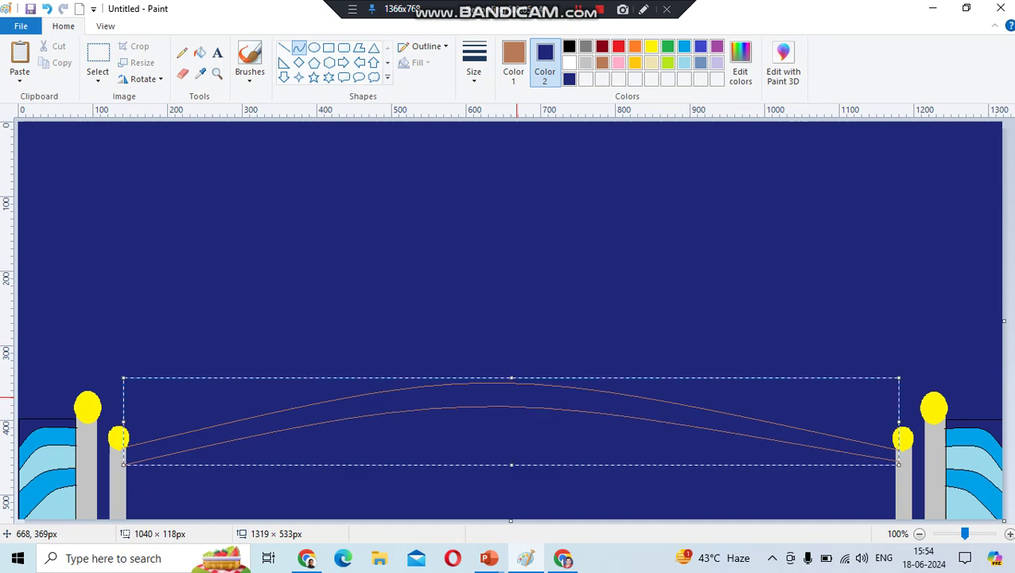
- Draw a brown curve about 1006 px wide between the shorter pillars near the canvas's bottom edge, arched slightly upward
click(439, 485)
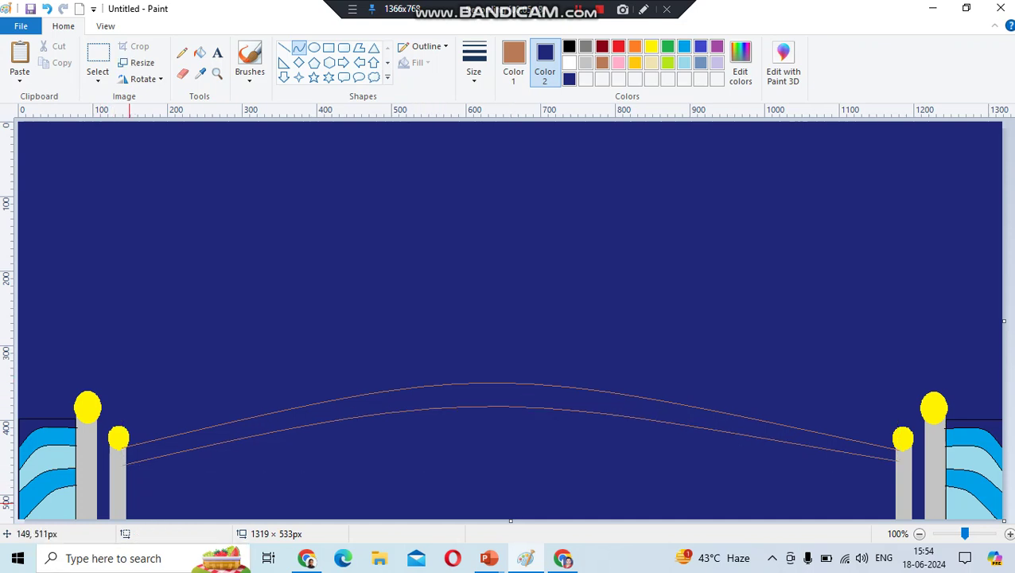
drag(127, 509, 737, 489)
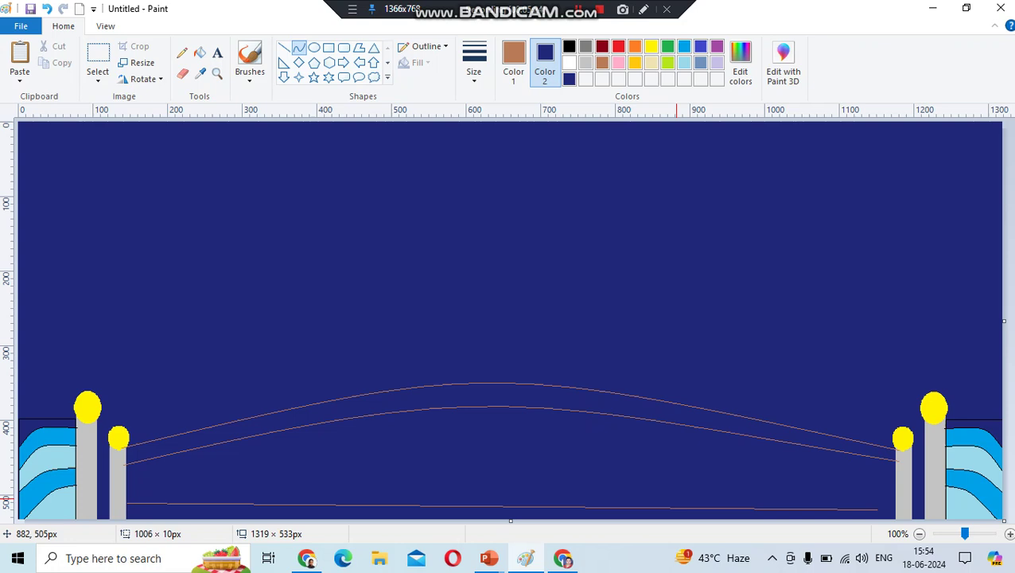
drag(673, 515, 673, 498)
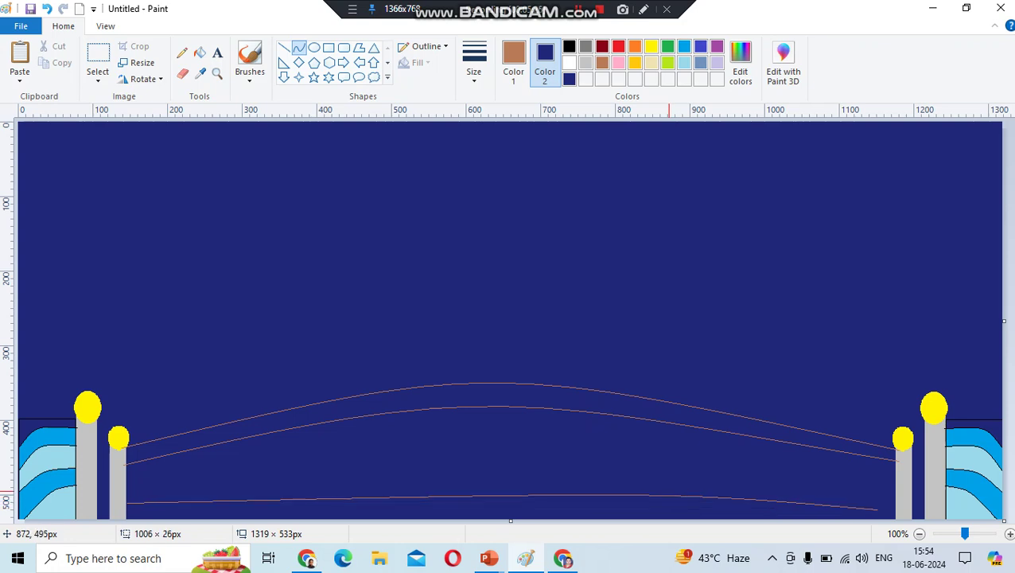
click(672, 495)
click(328, 427)
- Draw a second, slightly arched brown curve between the shorter pillars, just above the lowest curve
drag(124, 494, 895, 499)
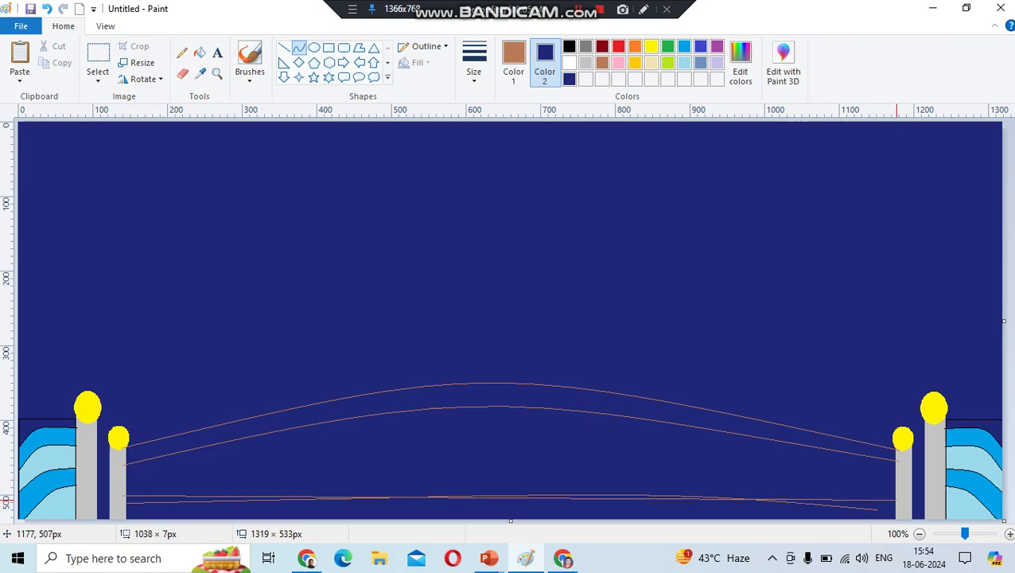
drag(716, 477, 113, 494)
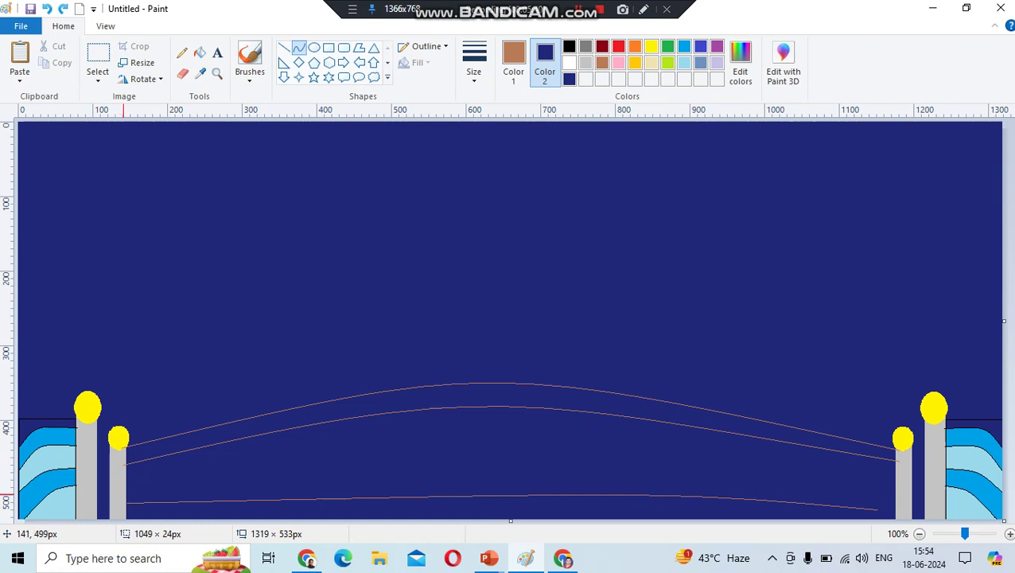
click(126, 494)
drag(126, 493, 921, 493)
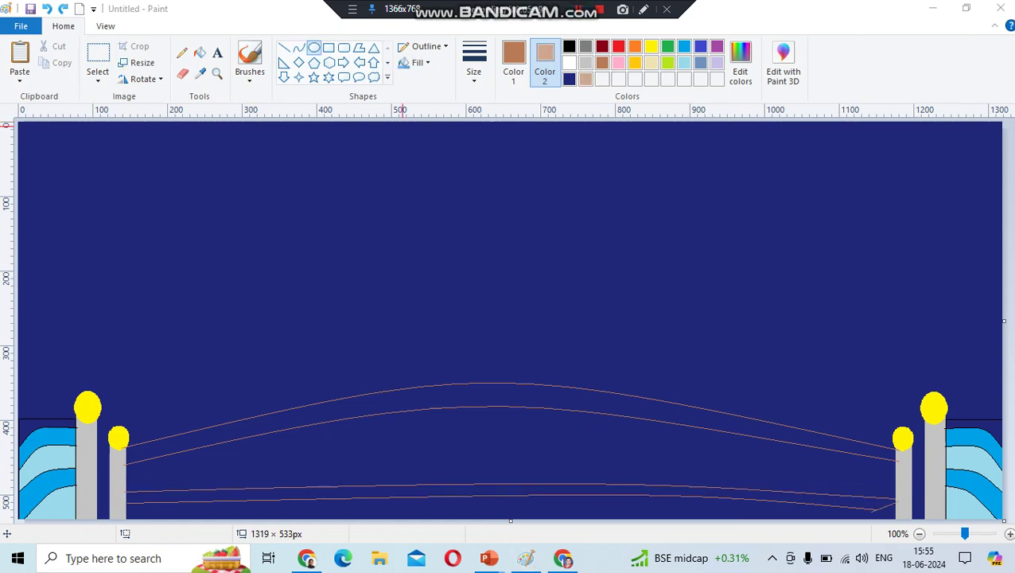
- Draw a row of 15 brown-outlined peach ovals between the second arch and the lower curves, starting with one about 30 × 44 px
click(347, 309)
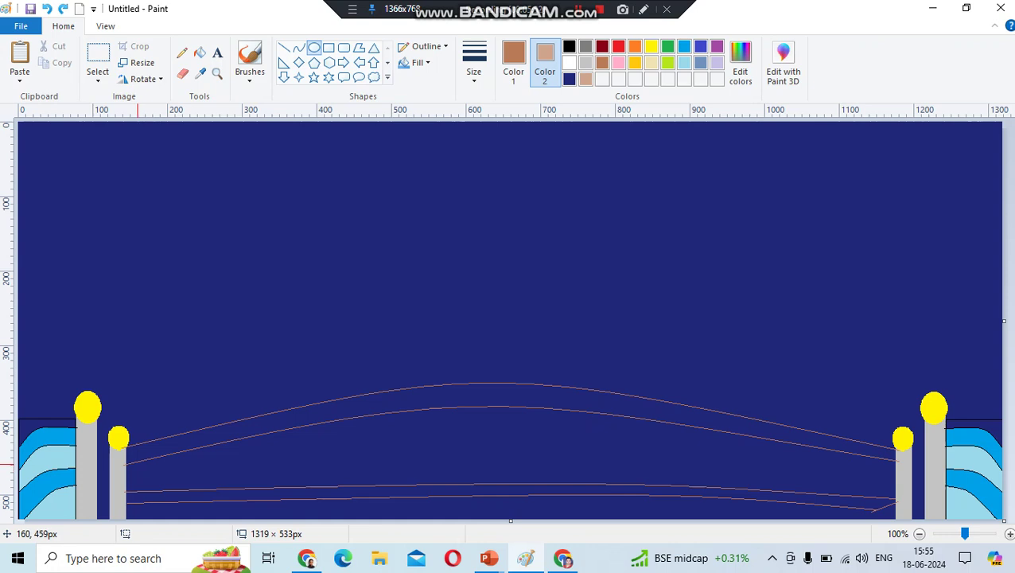
drag(138, 459, 159, 492)
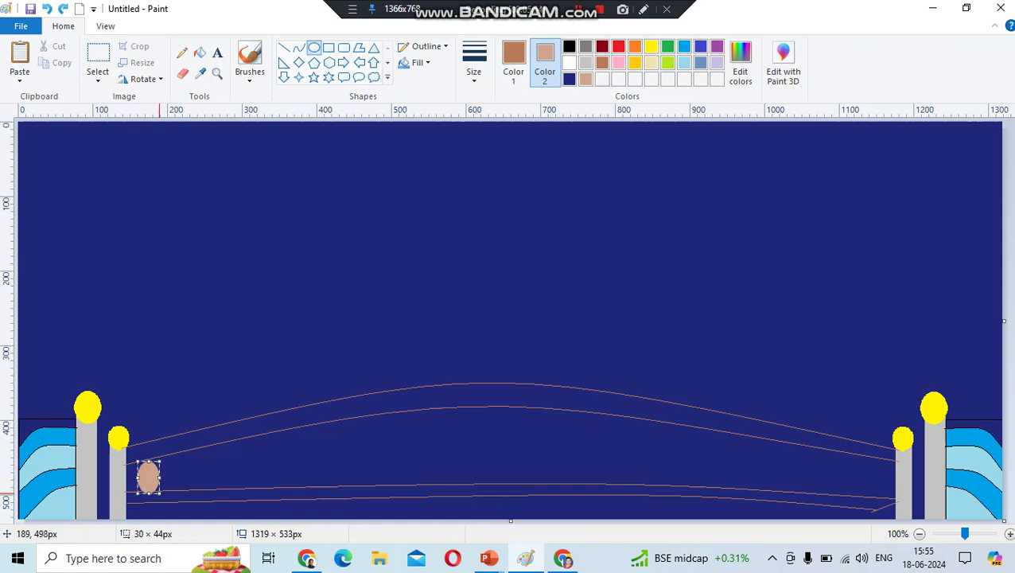
drag(184, 451, 196, 489)
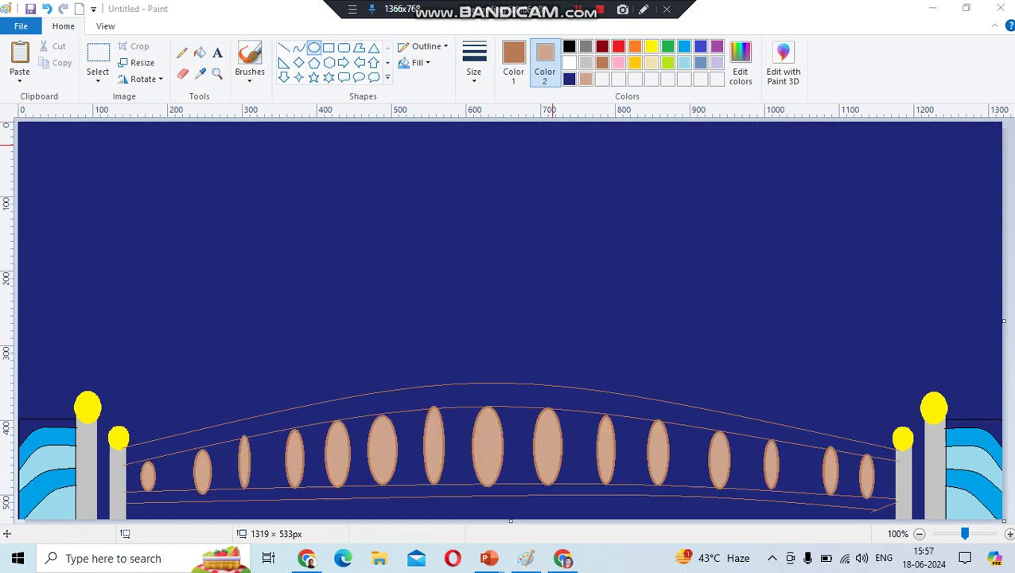
- Fill the band between the two upper arches and the deck area beneath the ovals with brown
click(525, 558)
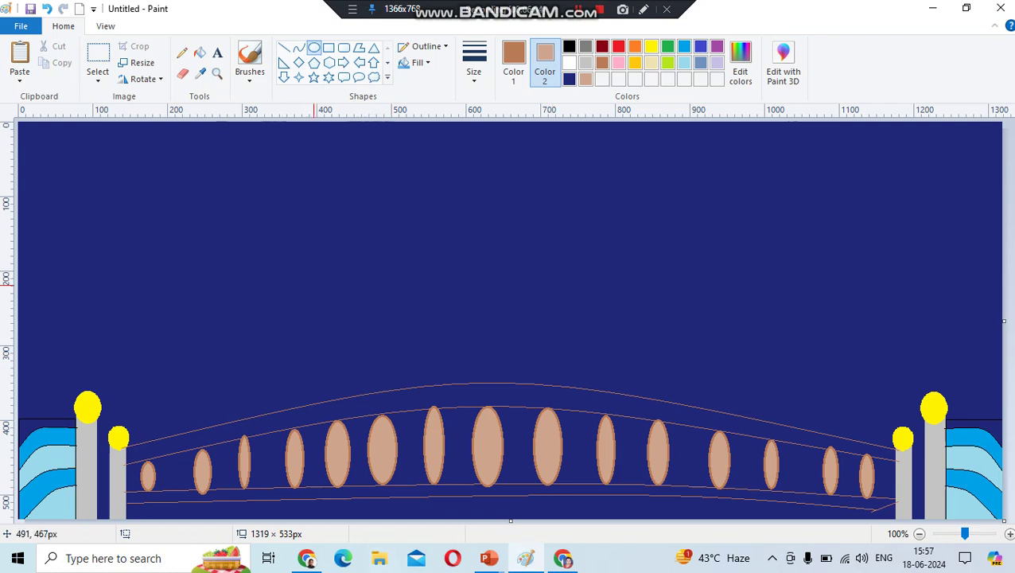
click(200, 53)
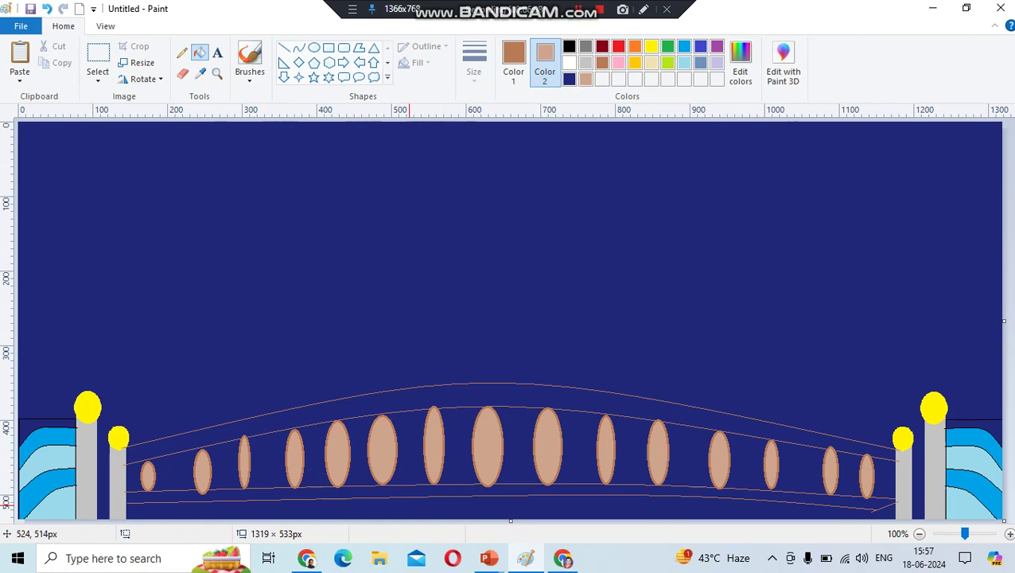
click(406, 487)
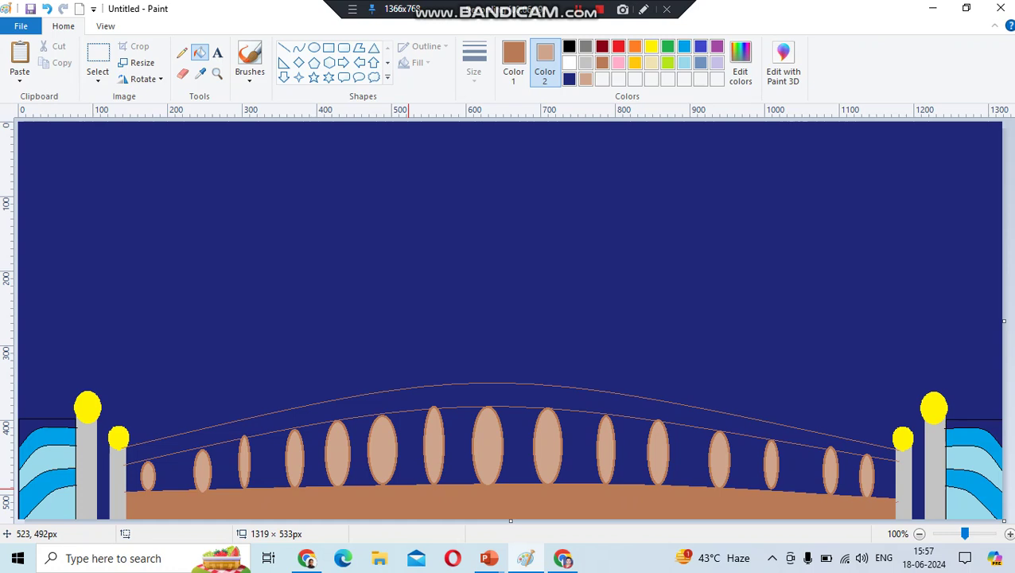
key(ctrl+z)
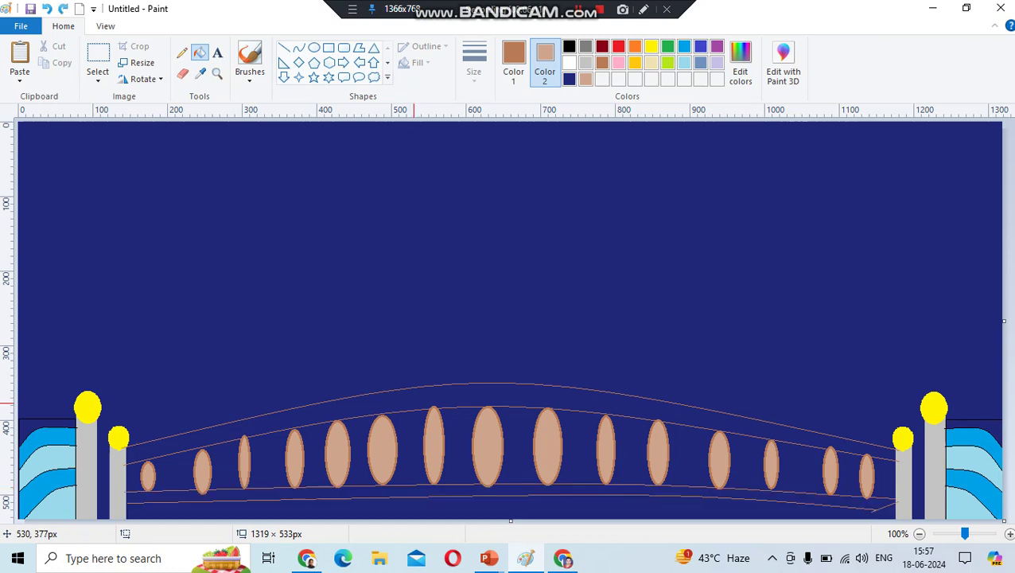
click(414, 408)
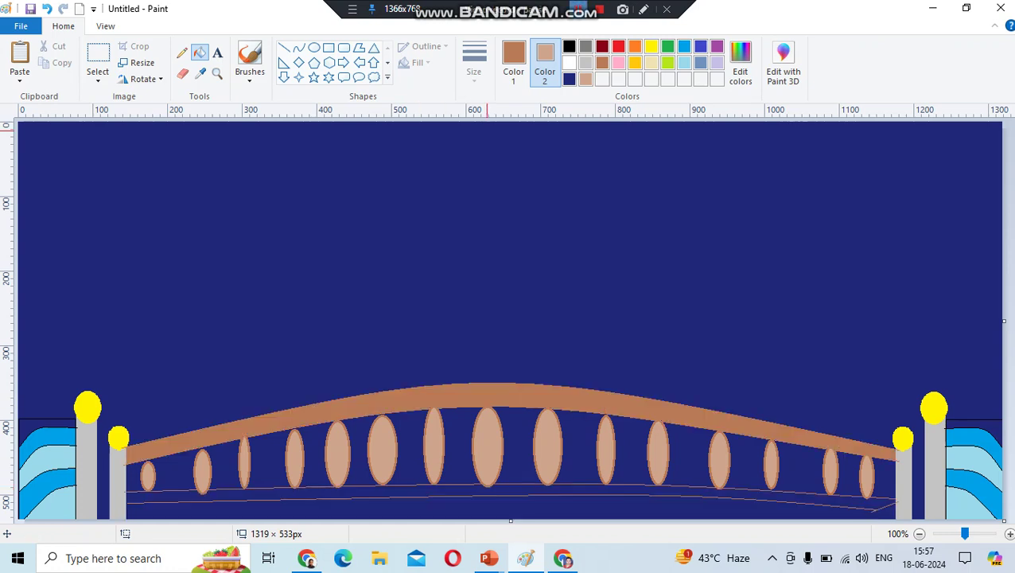
click(487, 495)
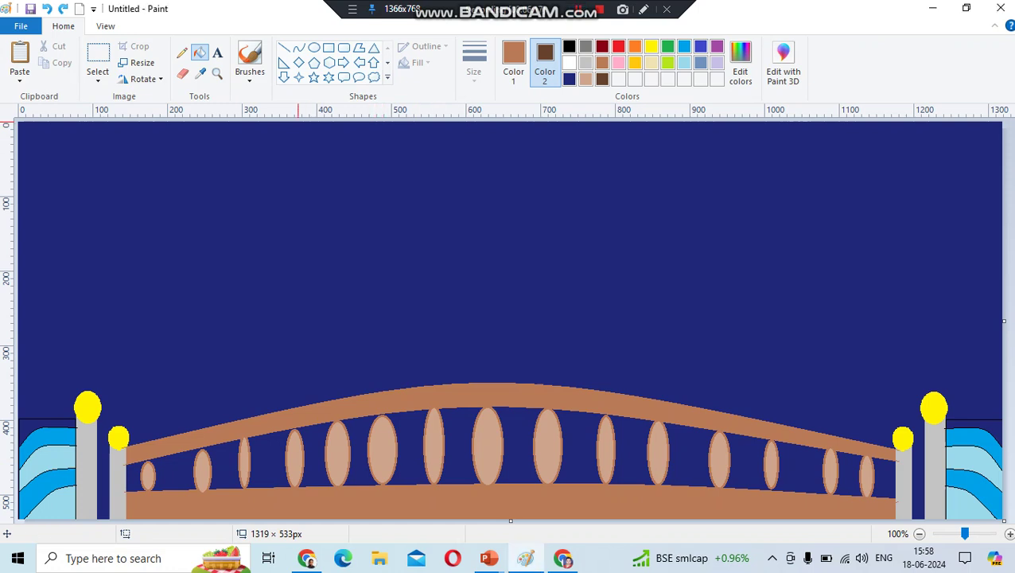
- Set both the outline and fill colours to white
click(569, 62)
click(513, 64)
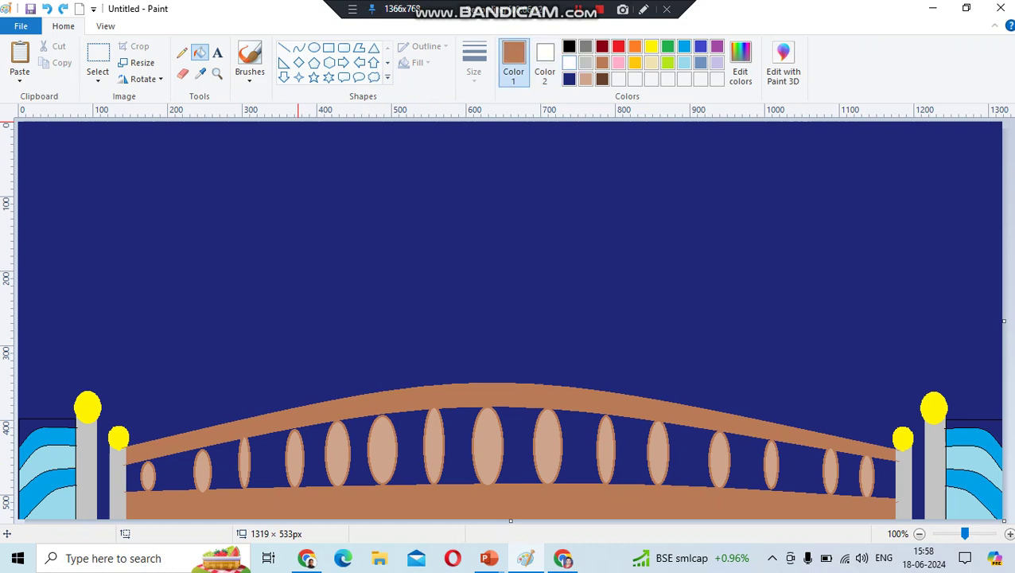
click(568, 62)
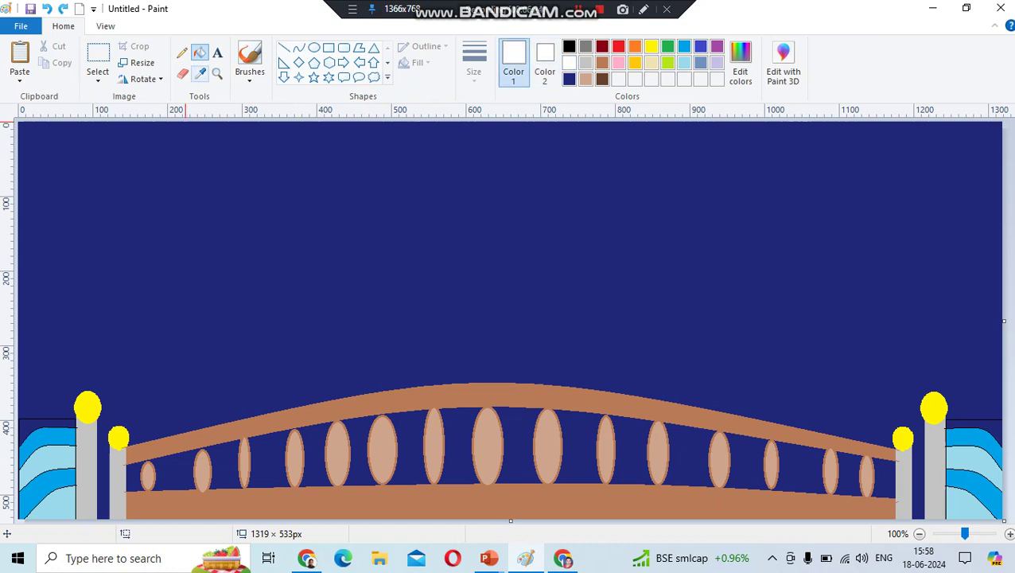
click(314, 47)
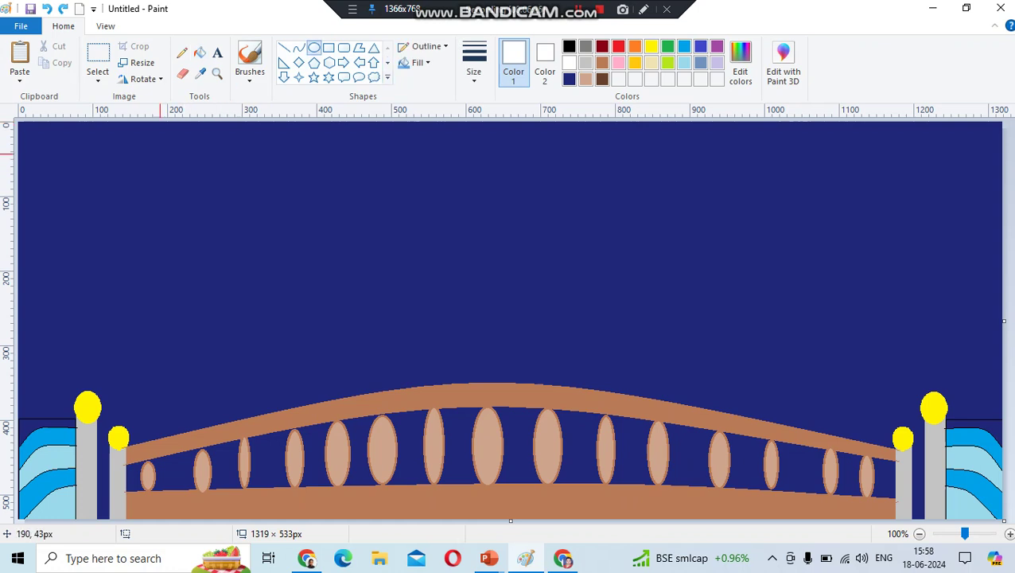
drag(143, 159, 229, 258)
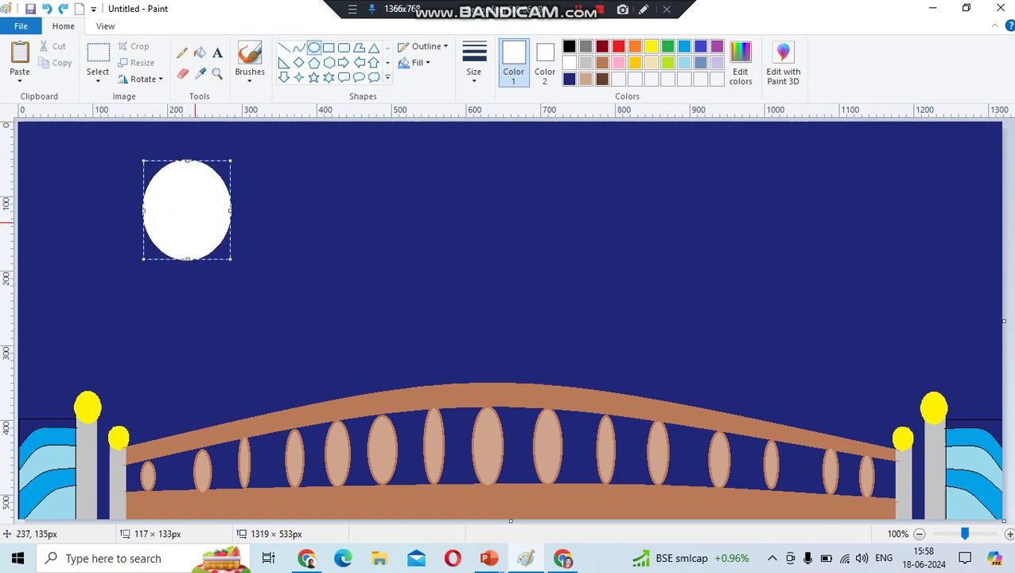
key(ctrl+z)
- Draw a cluster of eight small white five-point stars in the canvas's upper-left sky
click(314, 77)
mouse_move(87, 153)
mouse_down()
mouse_move(153, 144)
mouse_move(159, 152)
mouse_up()
mouse_move(46, 184)
mouse_down()
mouse_move(57, 196)
mouse_move(157, 199)
mouse_up()
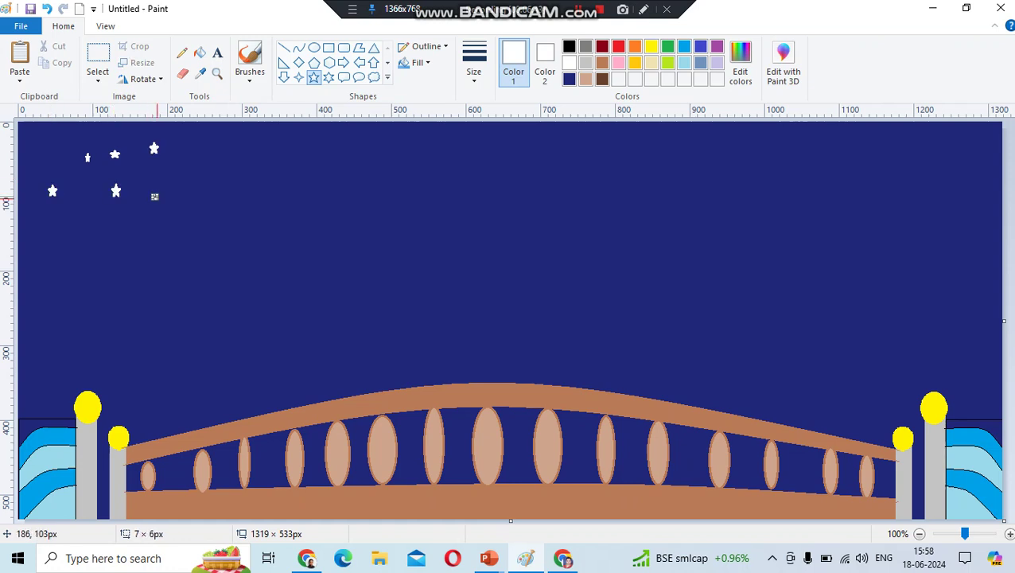
drag(69, 213, 79, 228)
drag(138, 172, 148, 180)
- Copy the 203 × 147 px area with the star cluster and place two copies side by side to its right
click(98, 57)
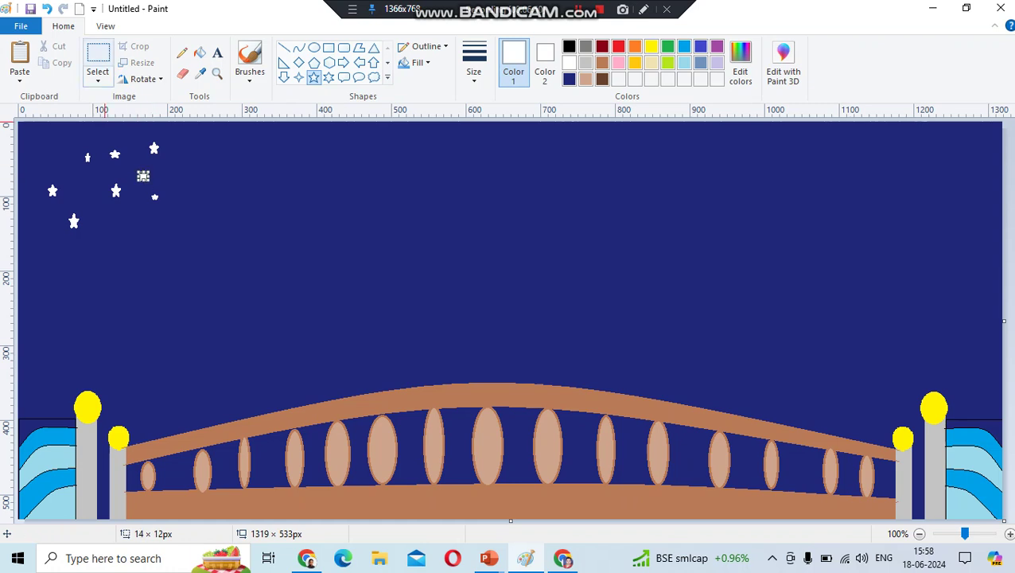
drag(32, 129, 184, 239)
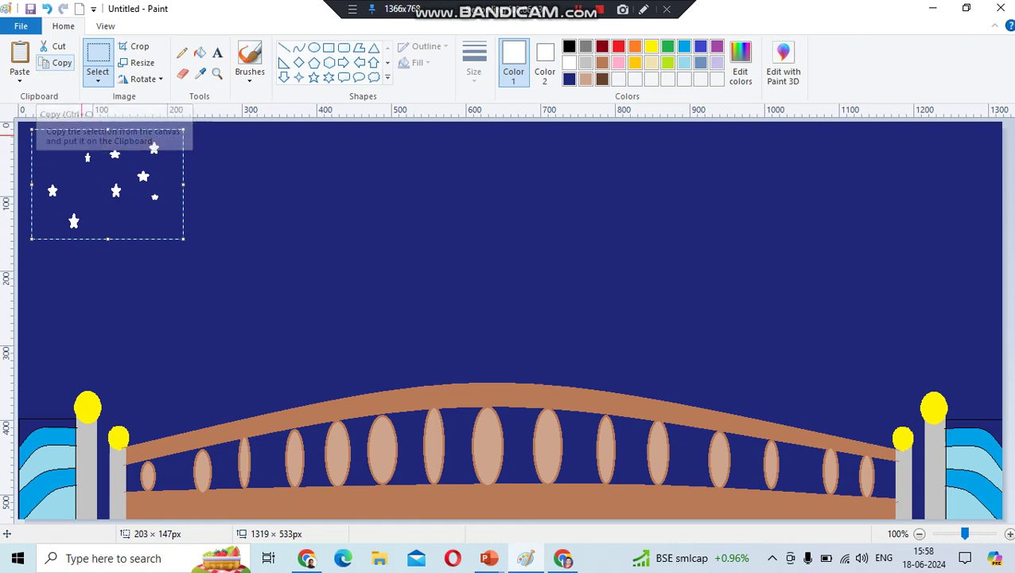
click(19, 56)
drag(70, 203, 240, 209)
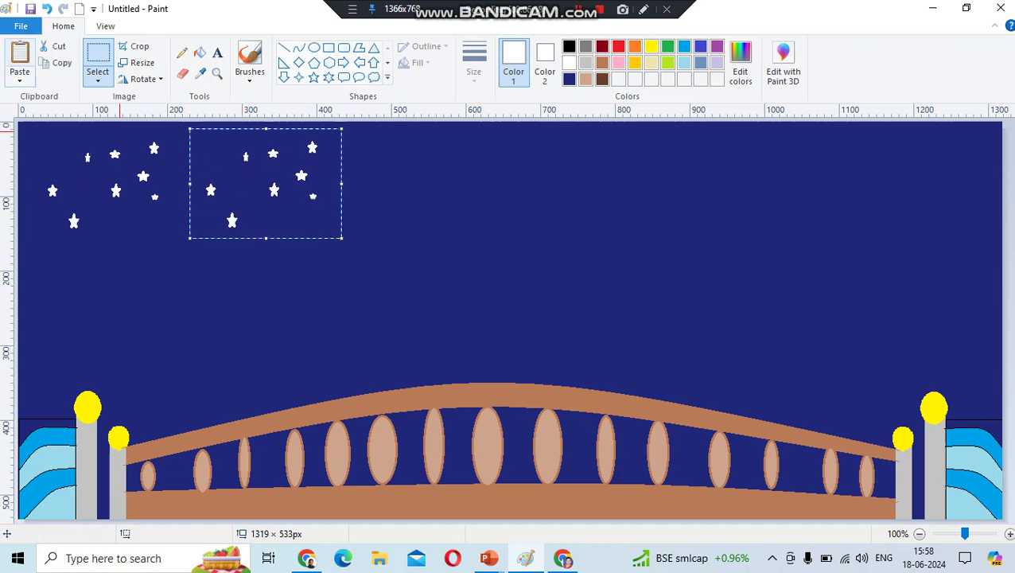
click(19, 56)
drag(86, 165, 416, 181)
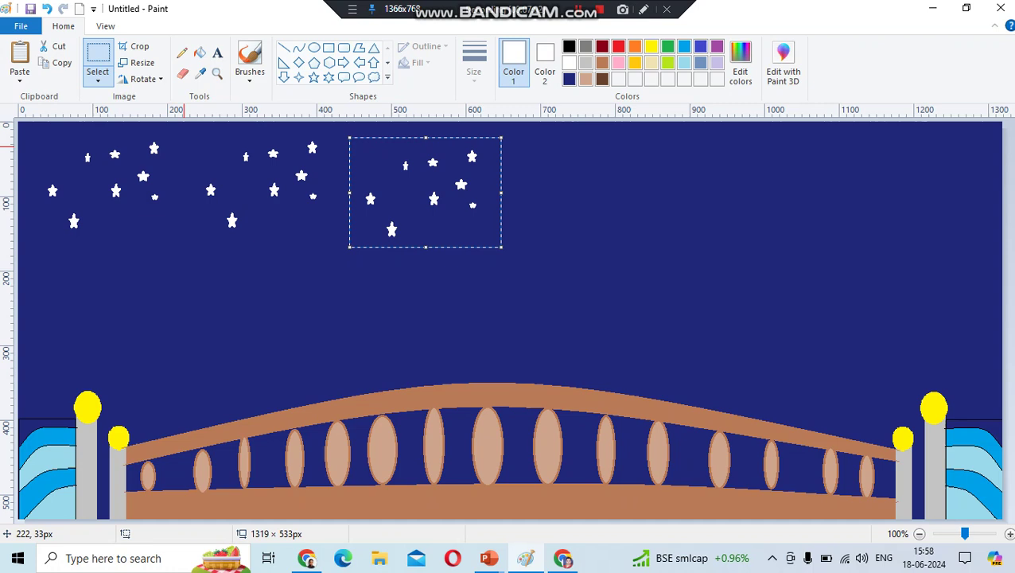
click(191, 145)
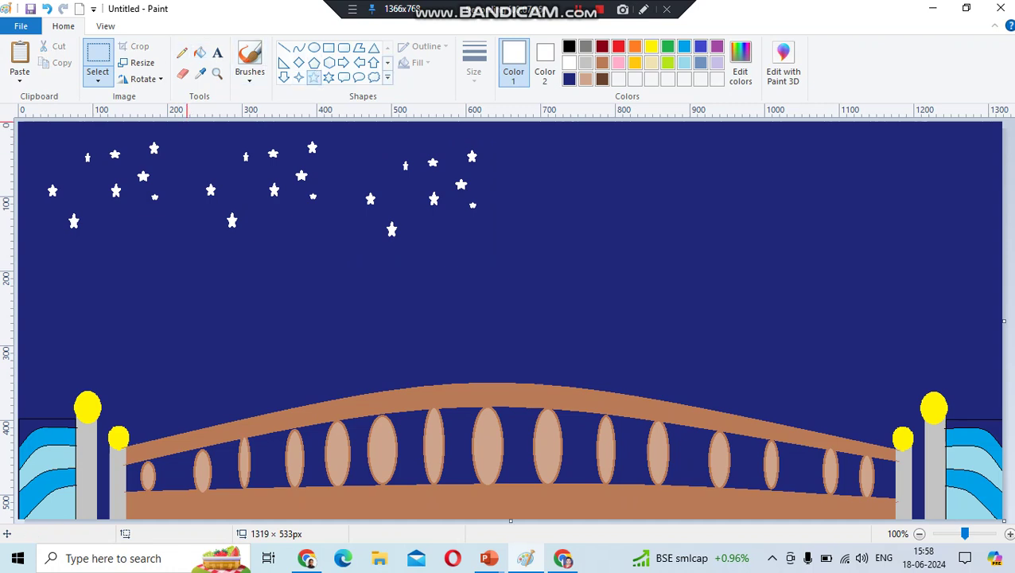
- Add three more white five-point stars in the gaps around the star clusters, one of them larger than the rest
click(314, 77)
mouse_move(183, 140)
mouse_down()
mouse_move(215, 161)
mouse_move(198, 157)
mouse_up()
drag(48, 138, 58, 144)
drag(359, 152, 366, 162)
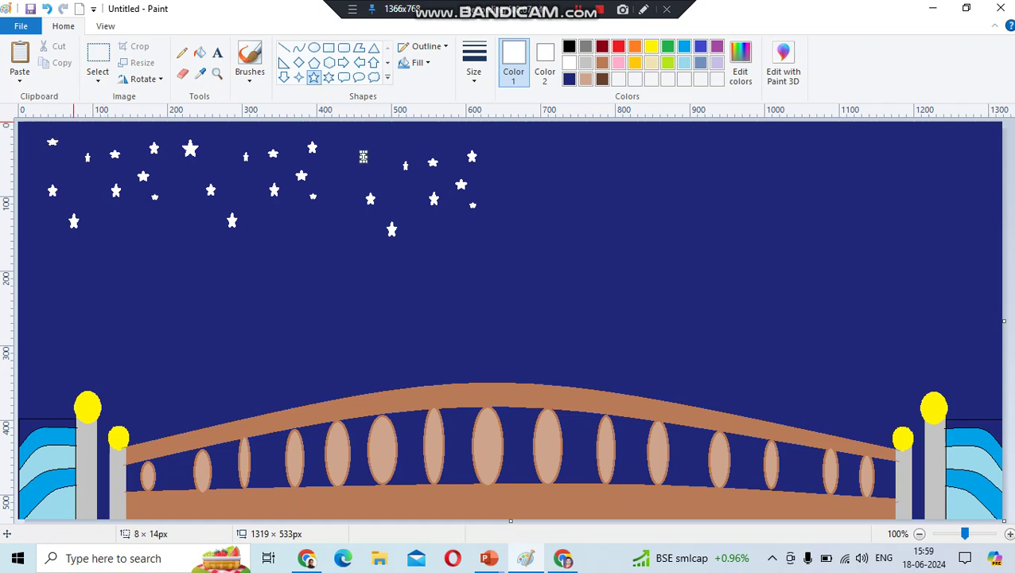
- Duplicate the 658 × 199 px area holding all stars, shrink the copy to about half size, and move it to the sky's right side
click(98, 59)
drag(26, 127, 517, 276)
key(ctrl+minus)
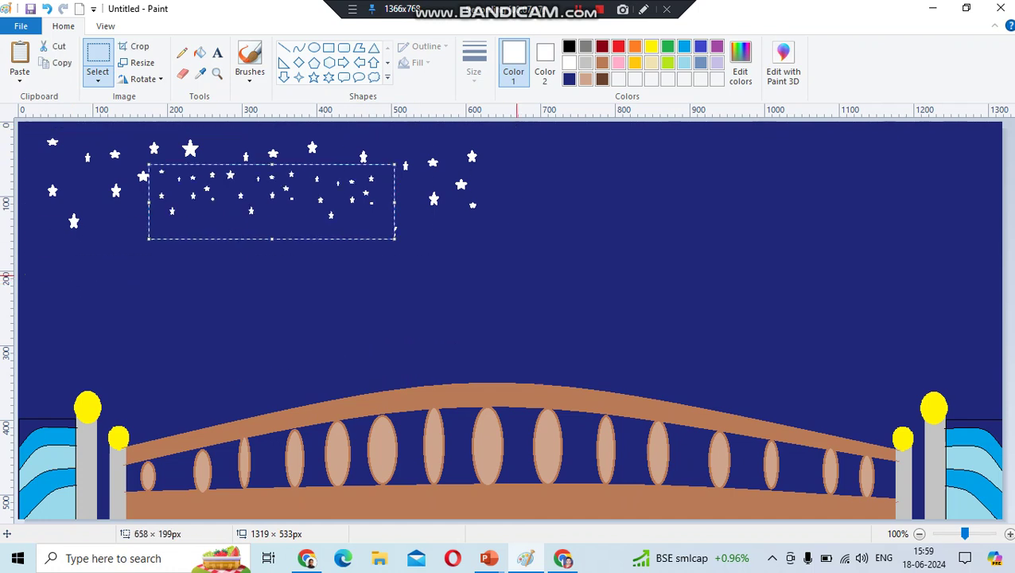
drag(240, 203, 771, 240)
- Delete the 620 × 181 px area of large stars and fill the blank rectangle with the dark blue background colour
drag(34, 129, 498, 265)
key(Delete)
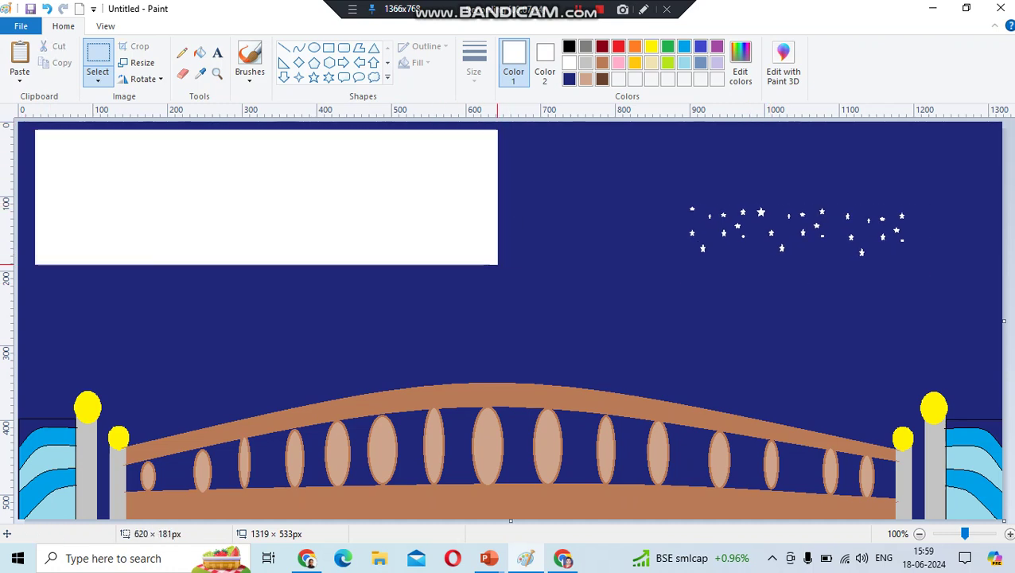
key(Escape)
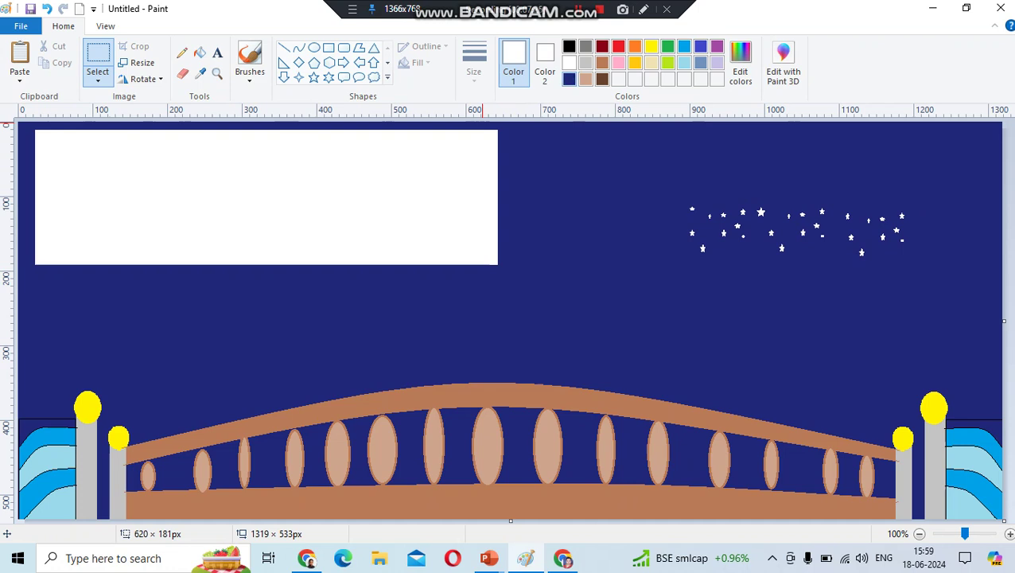
click(568, 79)
click(199, 52)
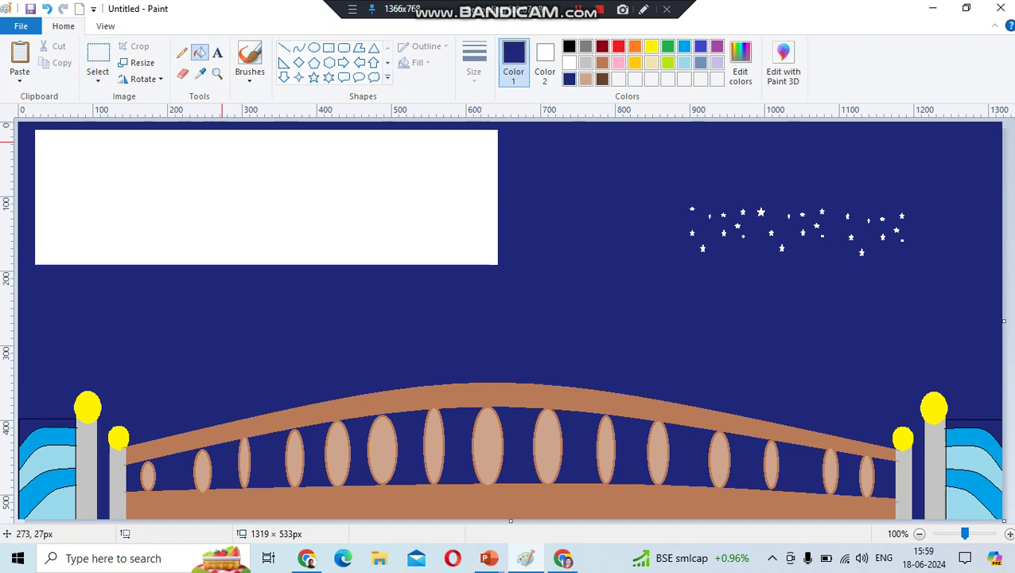
click(230, 166)
- Move the 371 × 163 px area of small stars to the canvas's upper-left corner and fill the blank left behind with dark blue
click(98, 56)
click(98, 60)
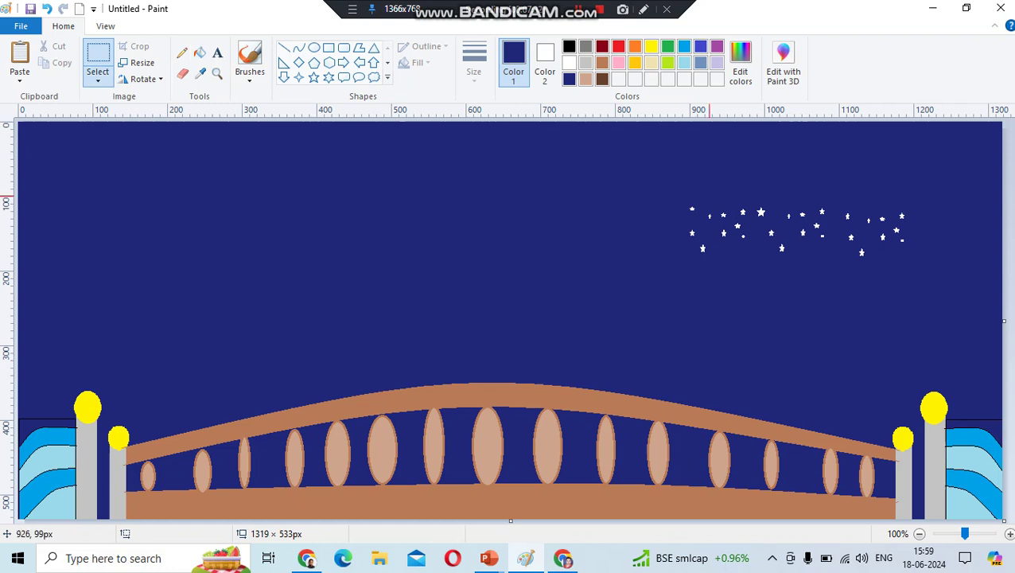
drag(743, 213, 932, 312)
drag(856, 254, 443, 271)
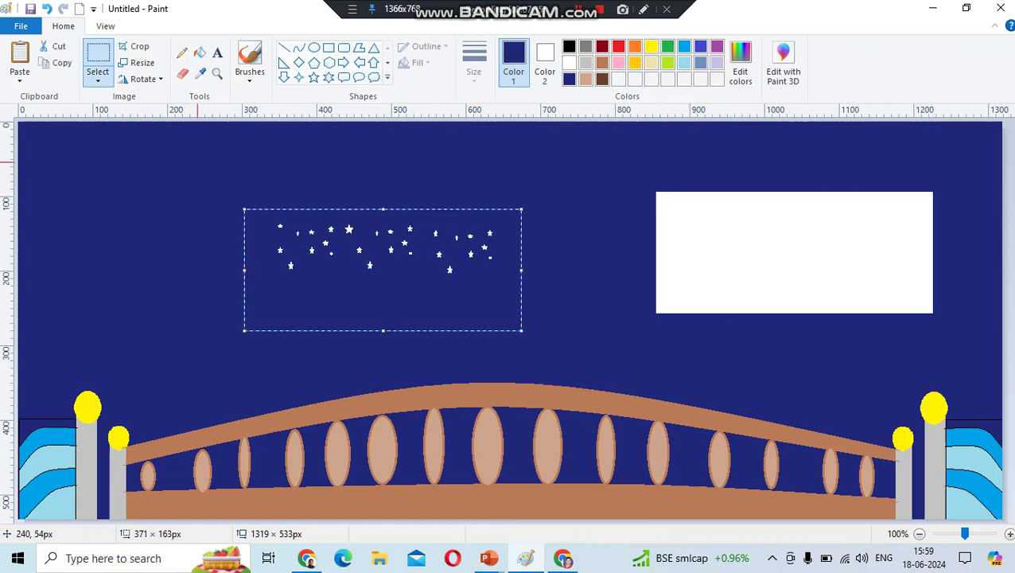
drag(303, 259, 67, 179)
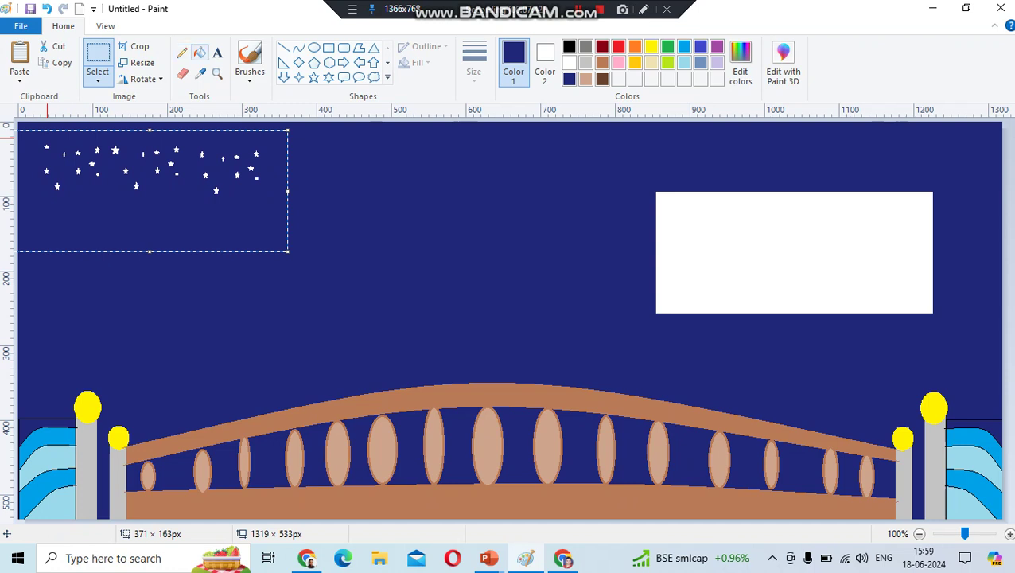
click(199, 52)
click(710, 274)
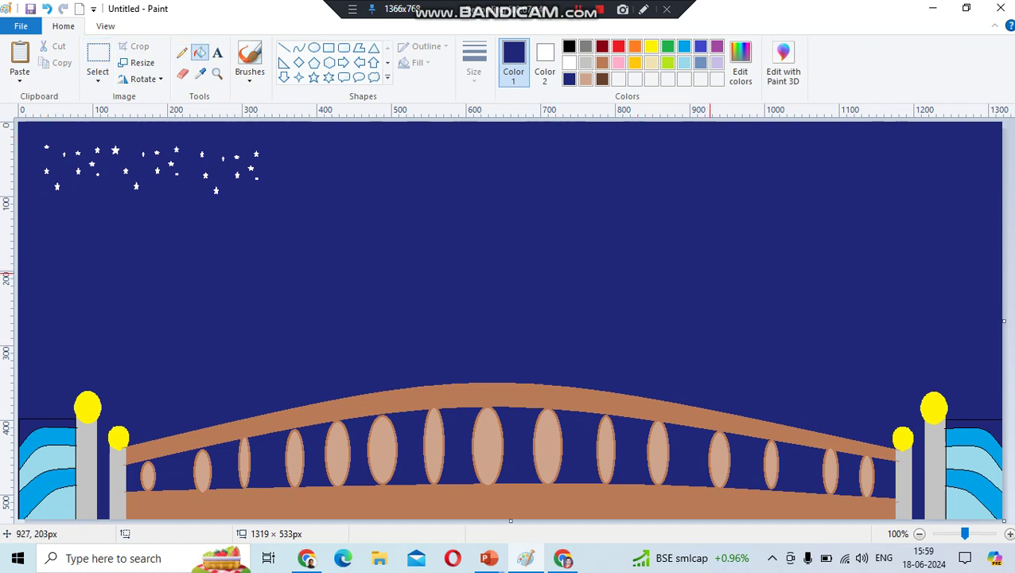
- Paste a copy of the small-star group and place it just right of the original group in the upper sky
click(20, 57)
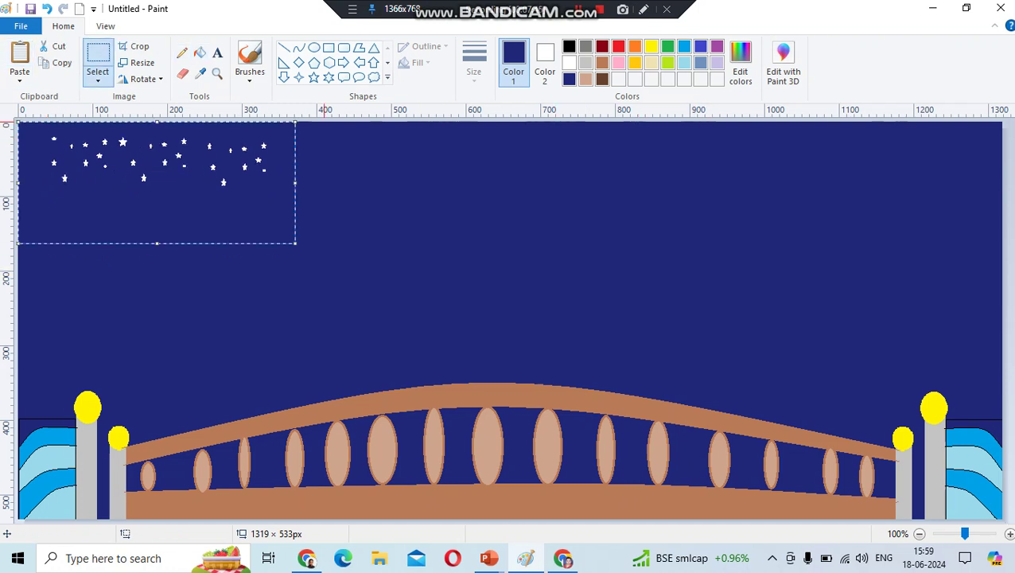
drag(55, 173, 312, 174)
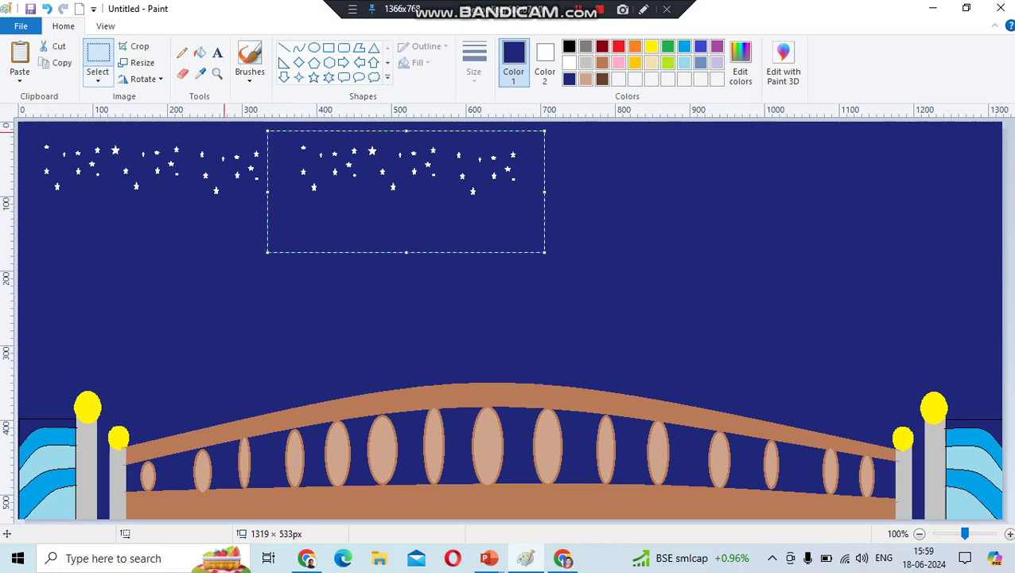
click(98, 79)
click(151, 215)
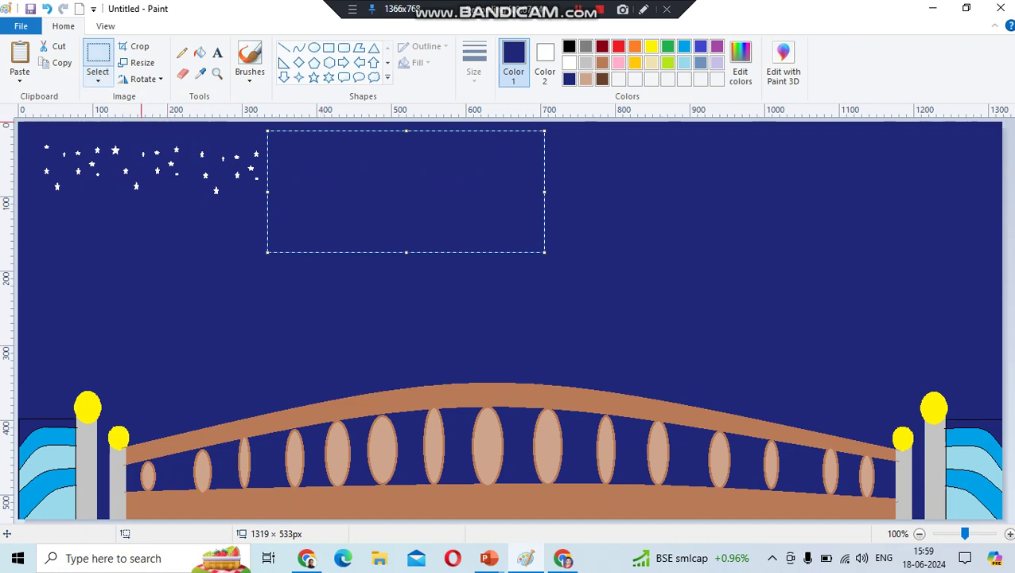
click(97, 79)
click(135, 214)
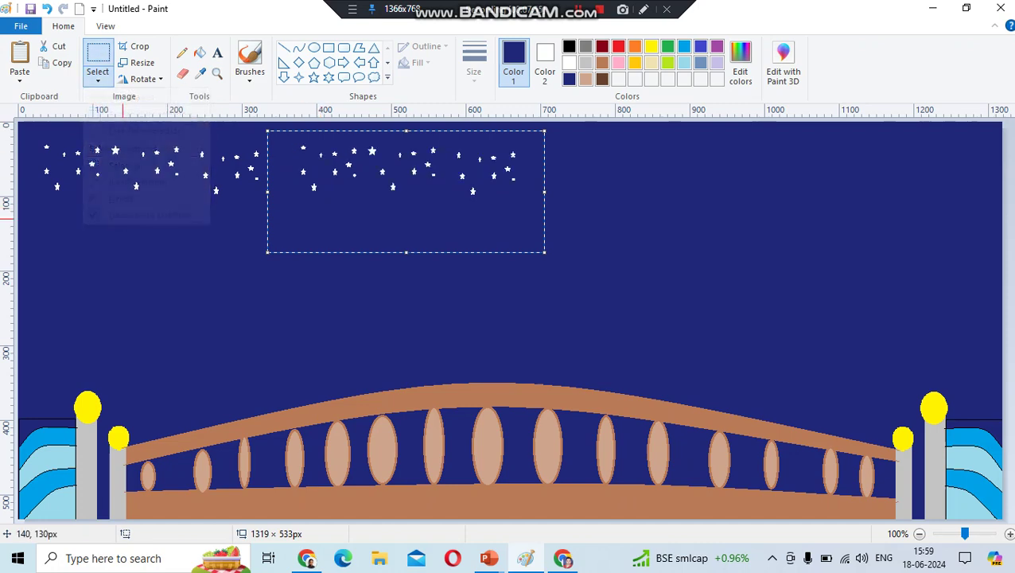
- Nudge the pasted stars closer to the original group and paste two more copies to extend the row across the sky's right half
drag(301, 196, 291, 196)
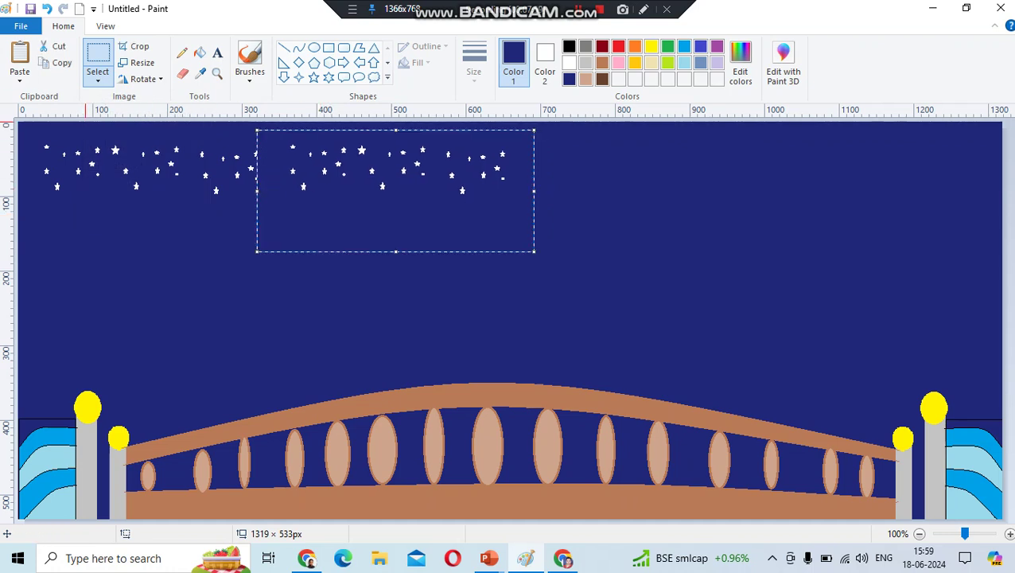
click(20, 59)
drag(67, 189, 556, 186)
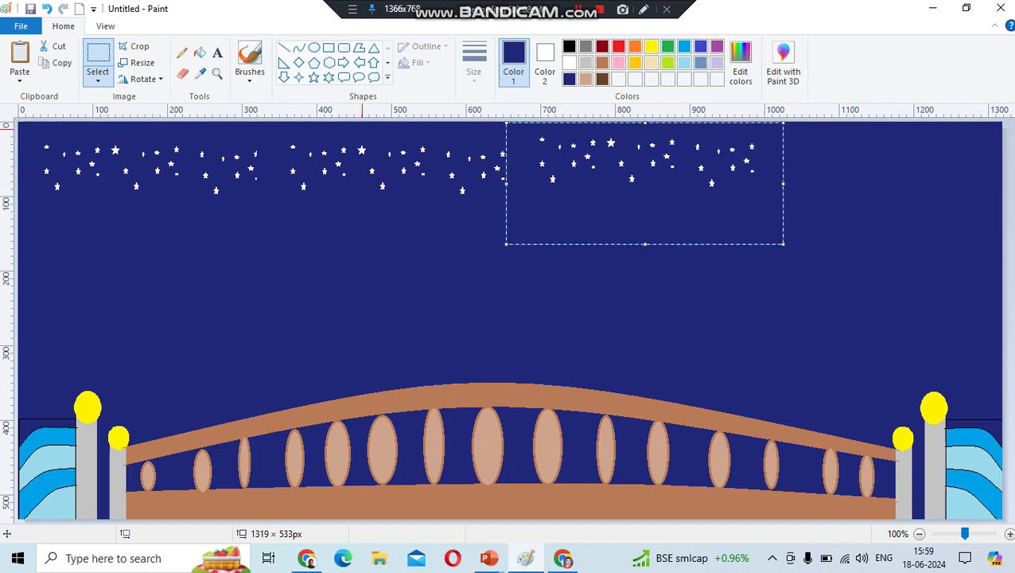
click(19, 60)
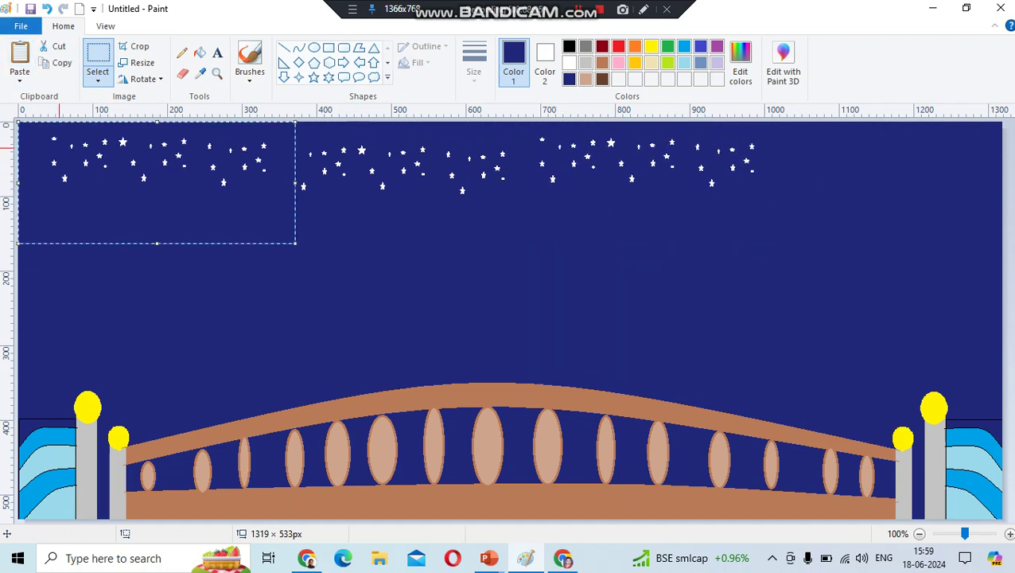
drag(267, 183, 915, 181)
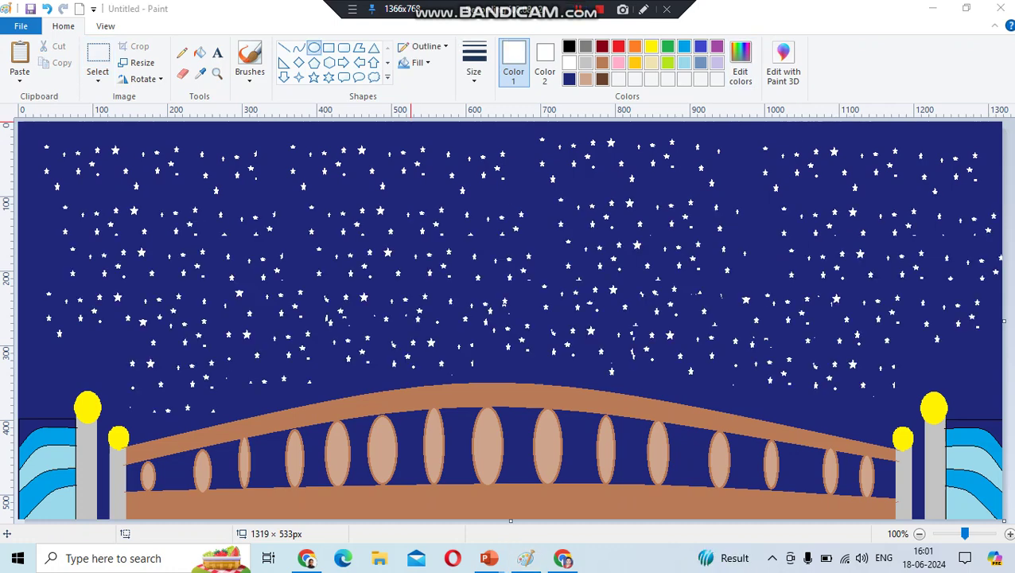
- Draw a filled white circle about 165 px wide as the moon in the upper-left part of the starry sky
drag(144, 146, 262, 254)
drag(198, 223, 206, 243)
click(322, 230)
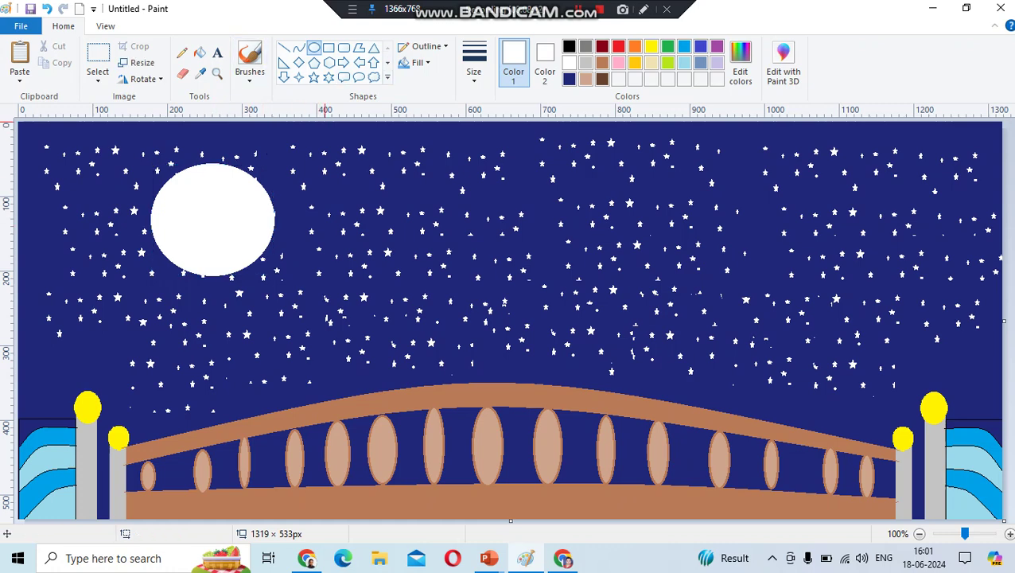
- Cover the moon's right side with a filled dark blue ellipse about 187 px wide, outlined in dark blue, leaving a white crescent
click(569, 79)
click(545, 64)
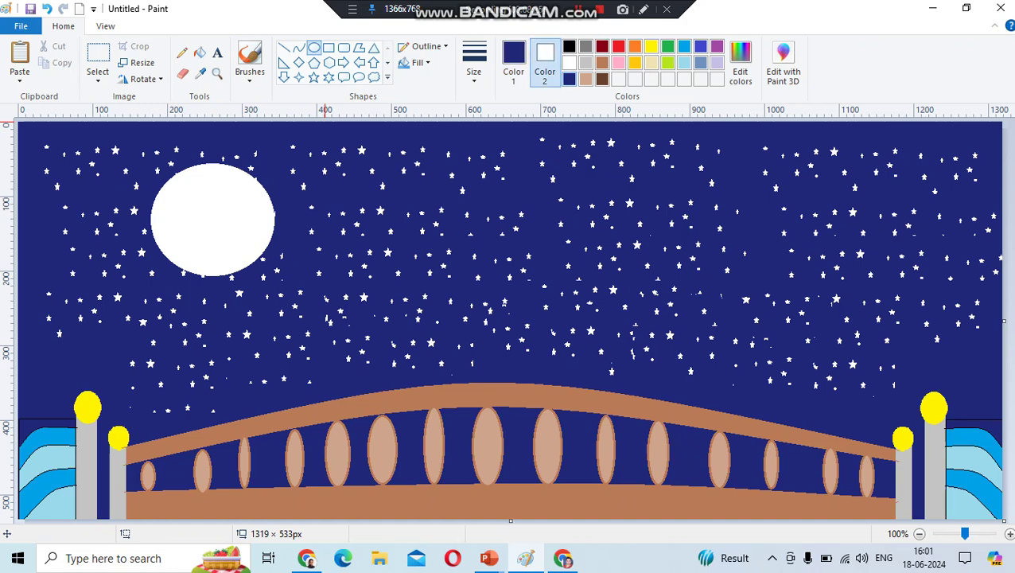
drag(186, 152, 326, 269)
drag(261, 227, 253, 225)
click(356, 225)
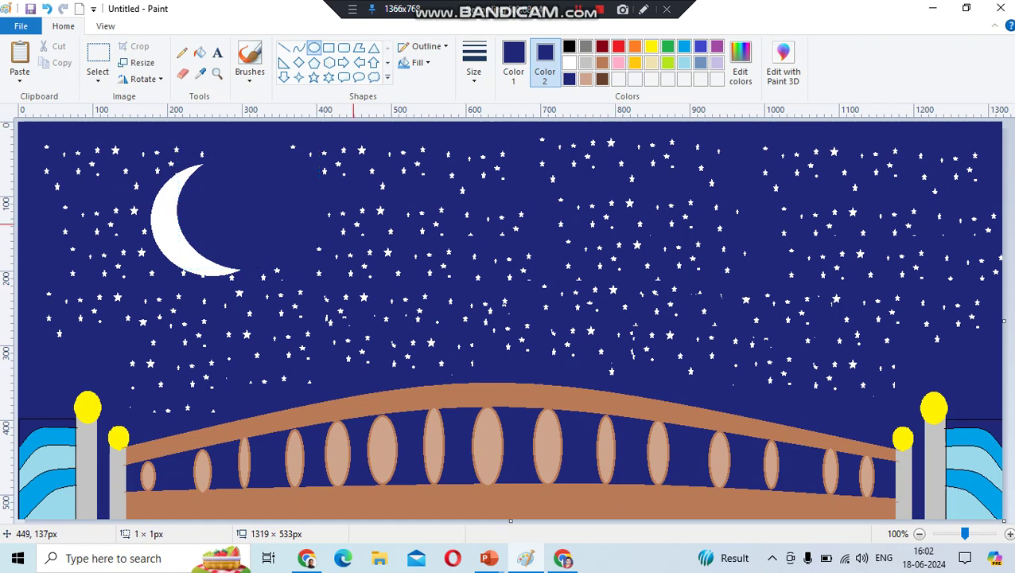